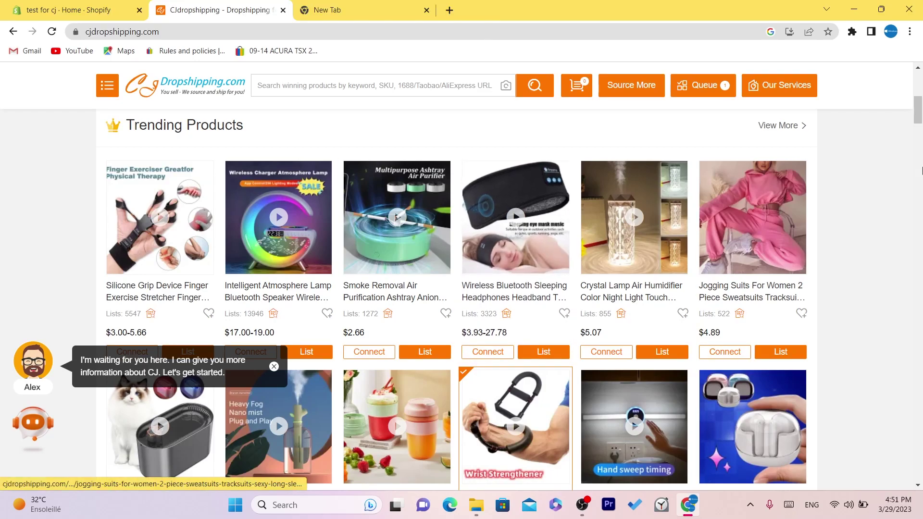
# Review the China-to-United States shipping methods and delivery times in the CJdropshipping homepage's Delivery Time table.
pyautogui.scroll(-5, 919, 113)
pyautogui.scroll(10, 919, 113)
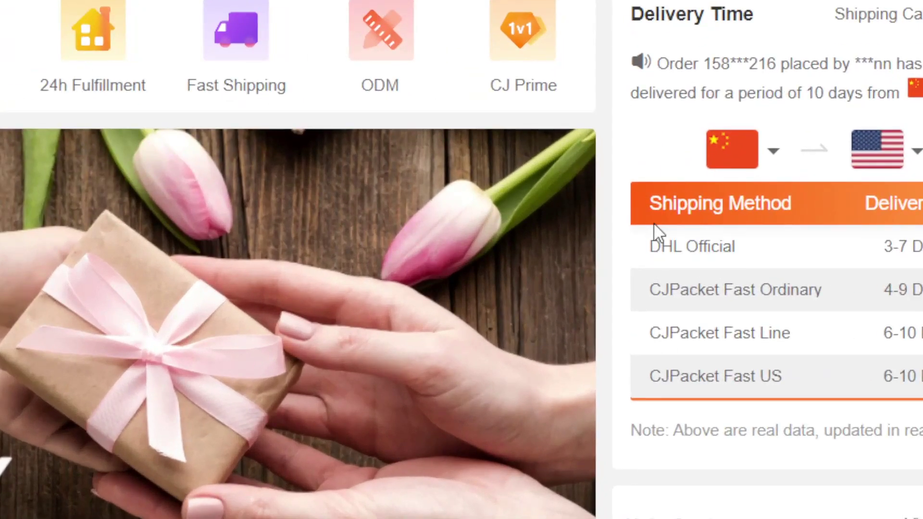
pyautogui.moveTo(655, 251); pyautogui.dragTo(730, 268)
pyautogui.click(729, 268)
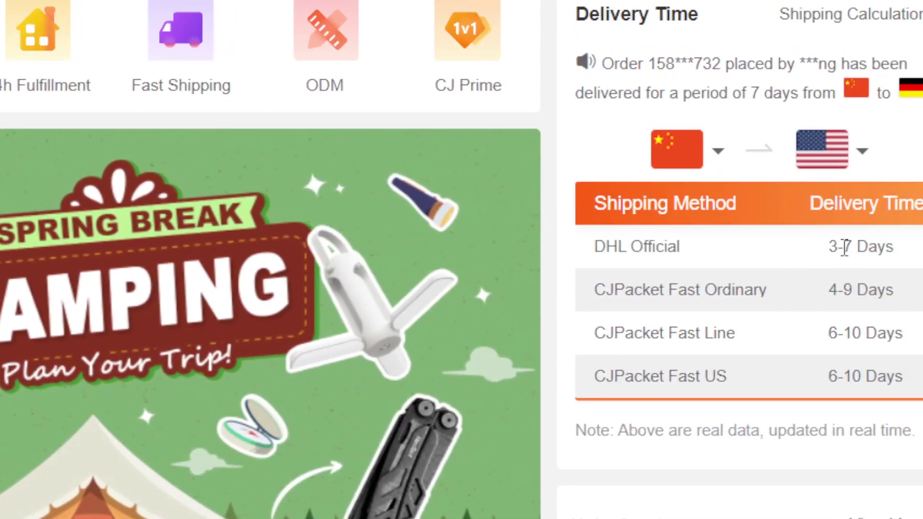
pyautogui.moveTo(569, 253); pyautogui.dragTo(710, 310)
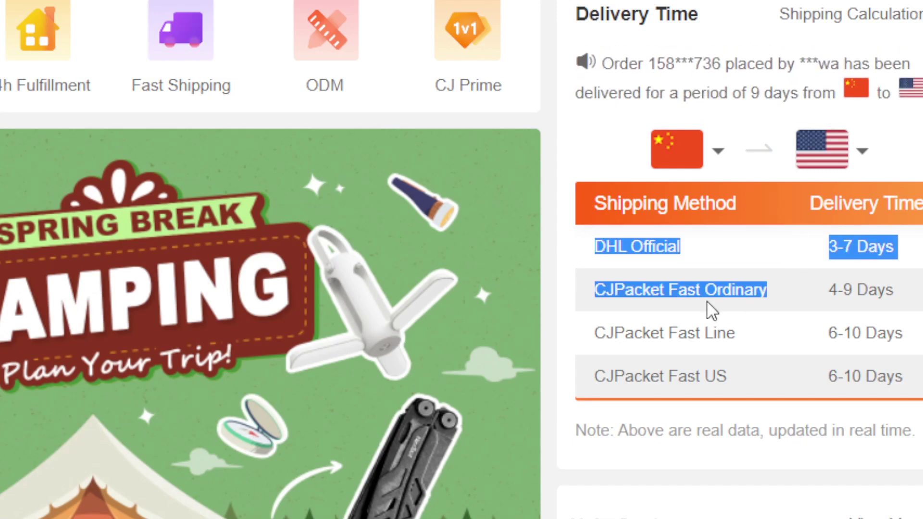
pyautogui.click(711, 310)
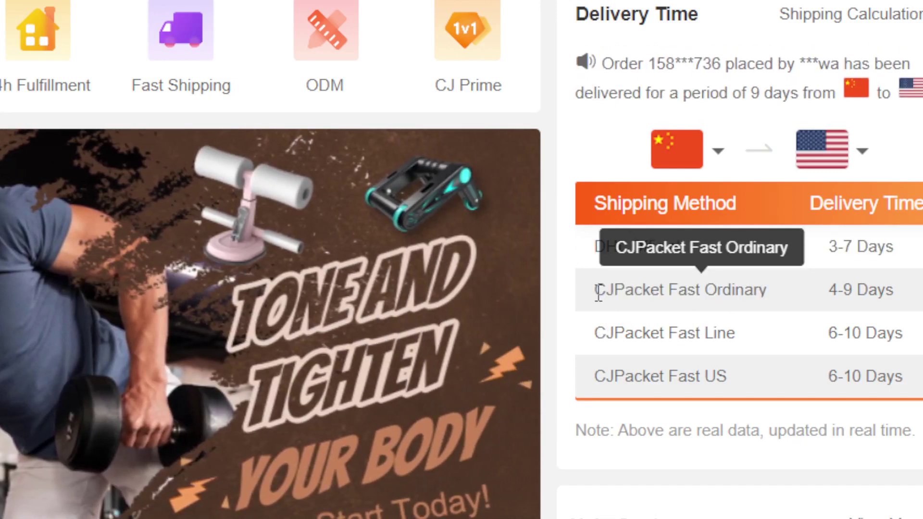
pyautogui.moveTo(598, 290); pyautogui.dragTo(841, 249)
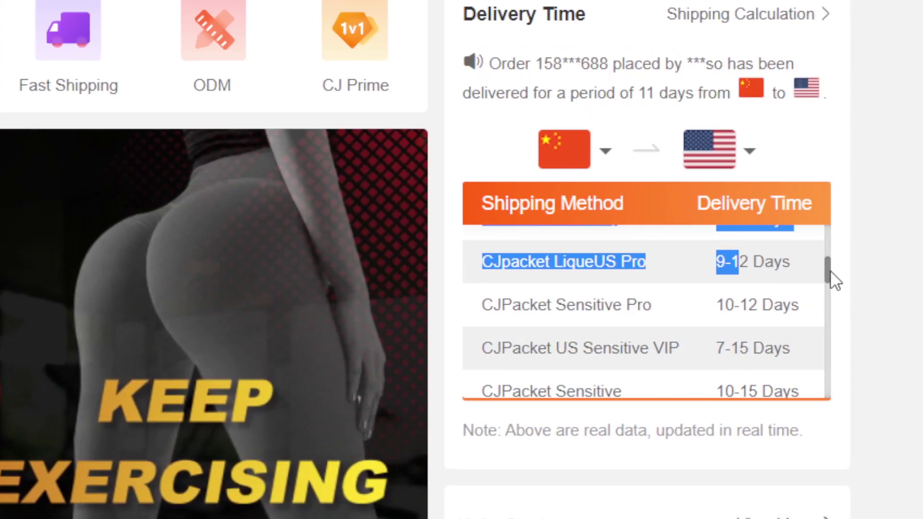
pyautogui.moveTo(836, 281); pyautogui.dragTo(822, 173)
# Open aliexpress.com in the empty browser tab and go to its SuperDeals page.
pyautogui.click(82, 10)
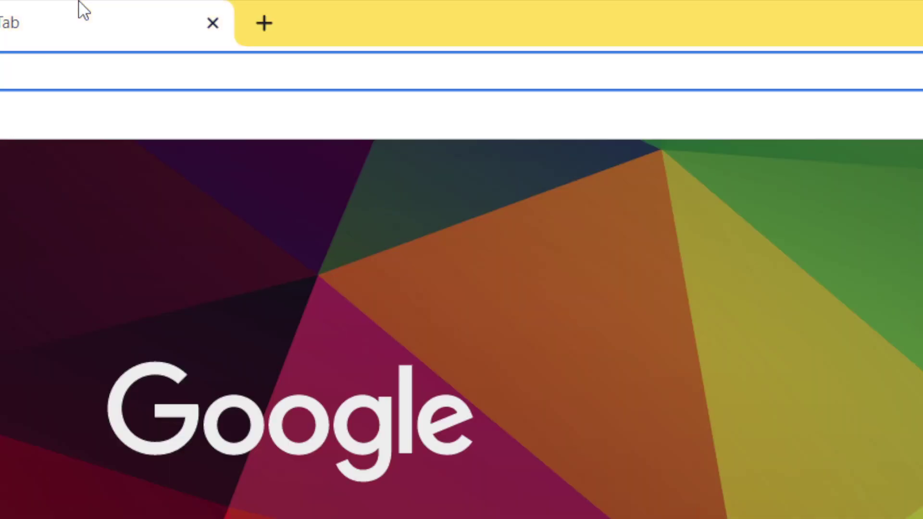
pyautogui.write('li')
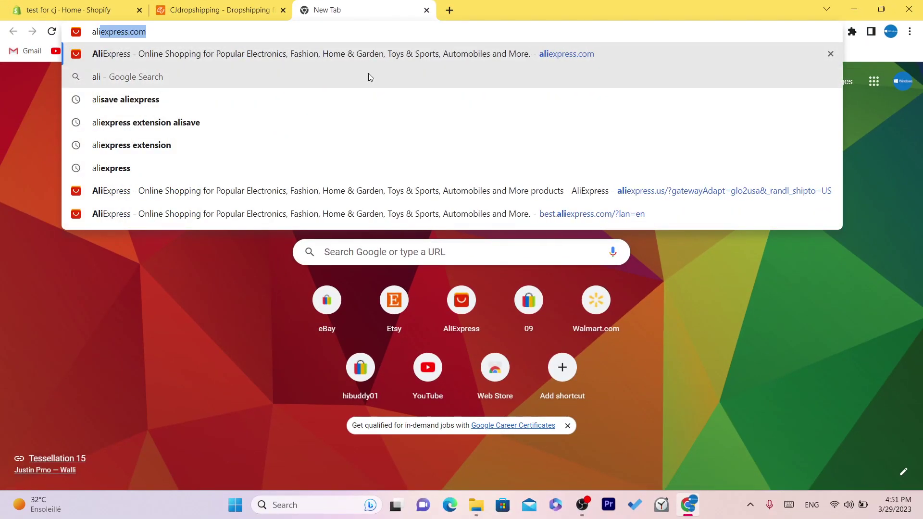
pyautogui.click(361, 61)
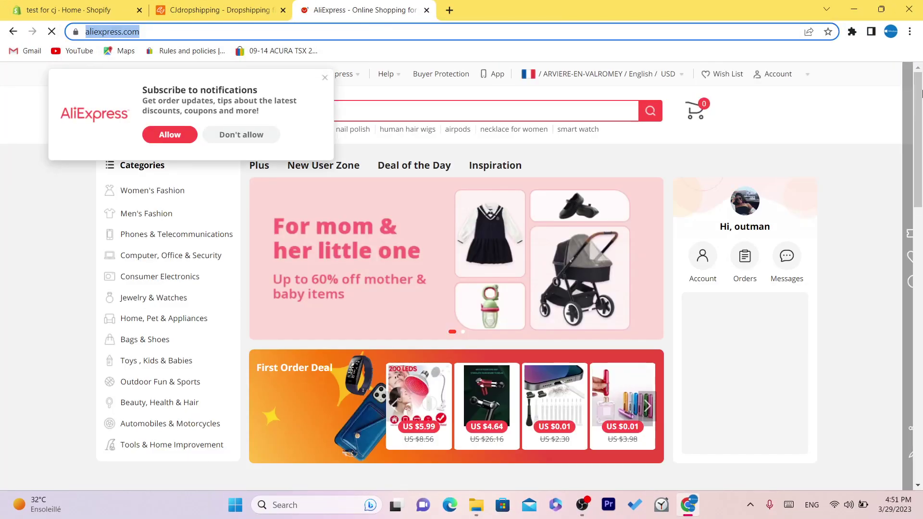
pyautogui.scroll(-7, 921, 224)
pyautogui.click(487, 298)
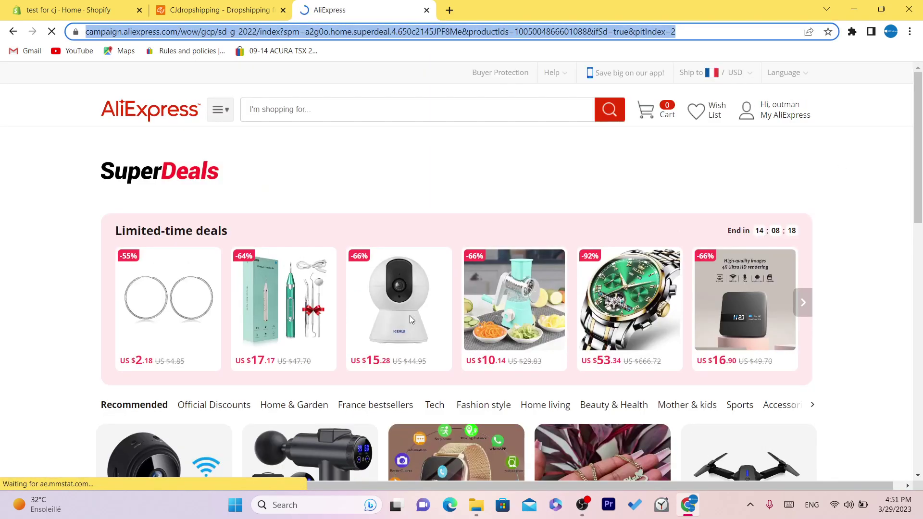
# Check the delivery details of the KERUI wireless security camera, and close both AliExpress tabs.
pyautogui.click(410, 316)
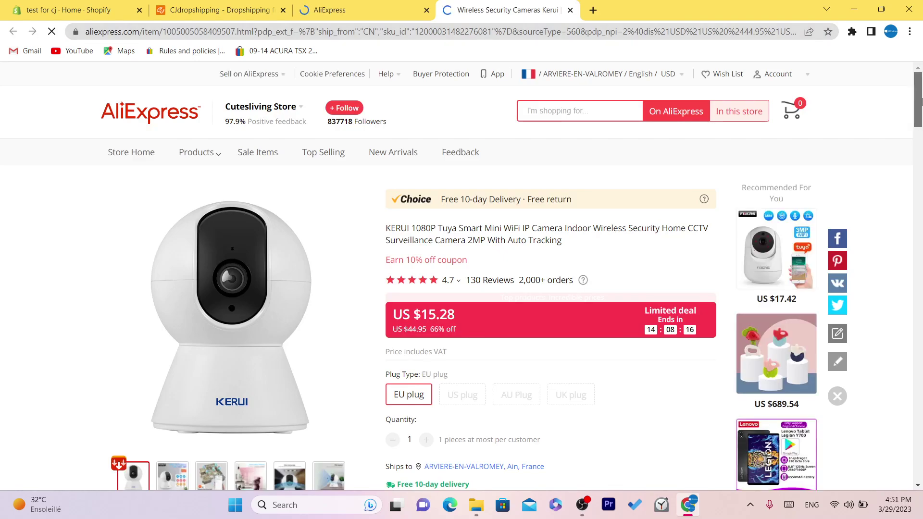
pyautogui.scroll(-5, 437, 154)
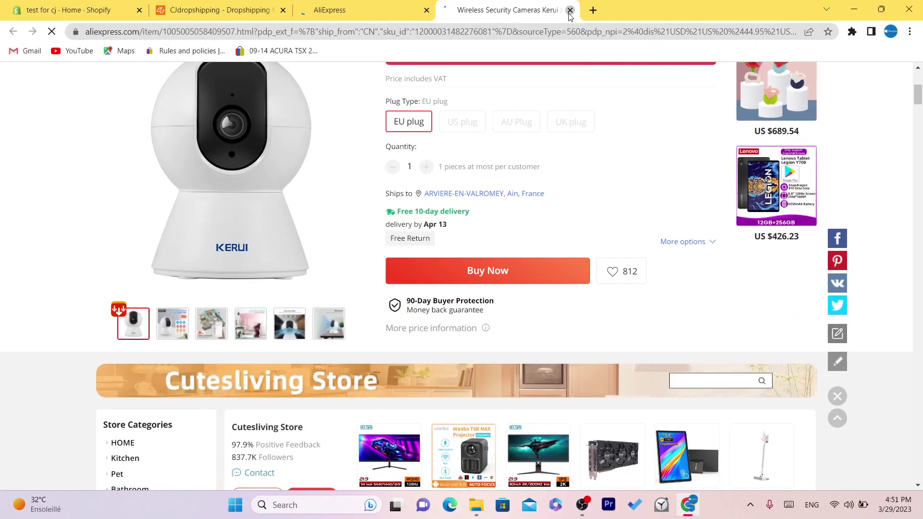
pyautogui.click(570, 10)
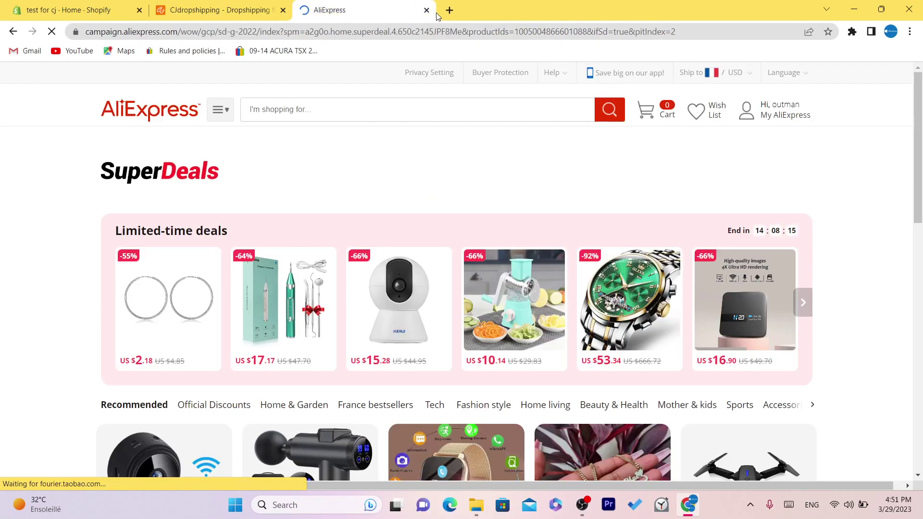
pyautogui.click(427, 10)
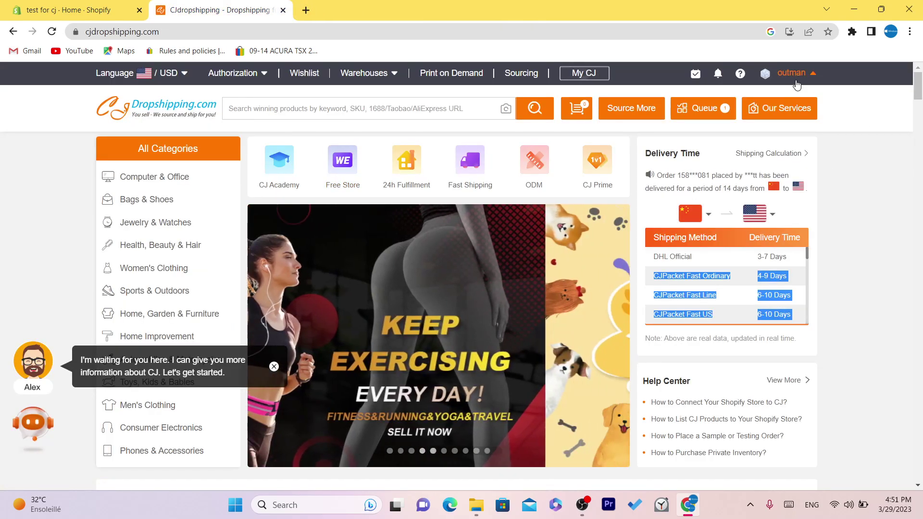
# Browse the CJdropshipping homepage's product sections and supported selling platforms, and return to the top of the page.
pyautogui.moveTo(813, 77)
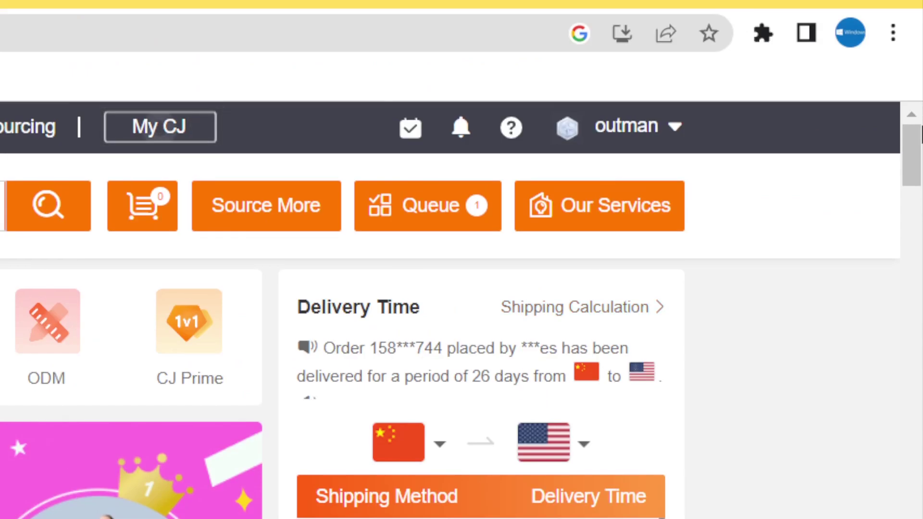
pyautogui.scroll(-3, 480, 289)
pyautogui.moveTo(316, 266); pyautogui.dragTo(628, 352)
pyautogui.moveTo(921, 157); pyautogui.dragTo(917, 331)
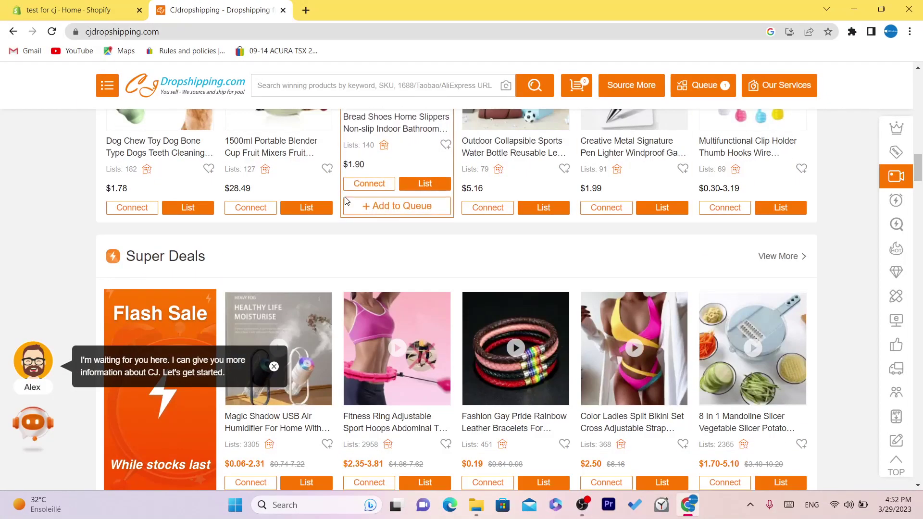
pyautogui.moveTo(921, 178); pyautogui.dragTo(922, 253)
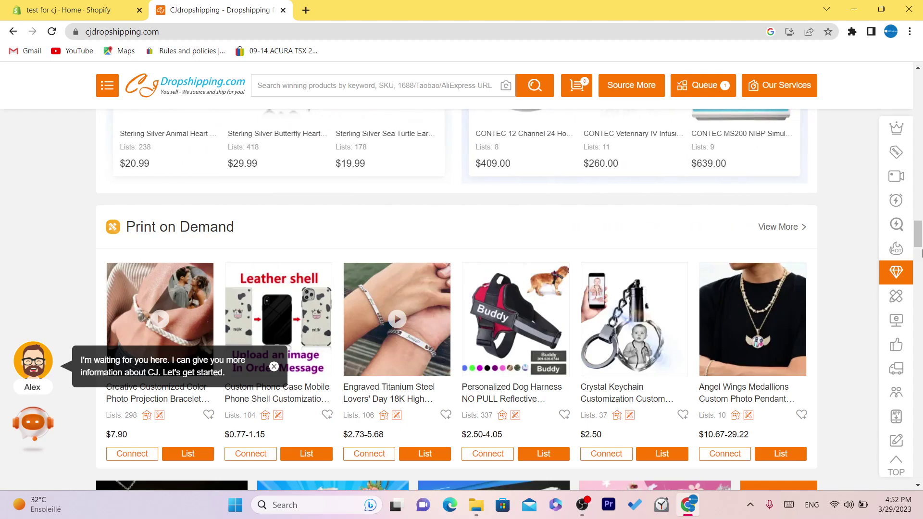
pyautogui.moveTo(922, 254)
pyautogui.mouseDown()
pyautogui.moveTo(922, 287)
pyautogui.moveTo(922, 271)
pyautogui.mouseUp()
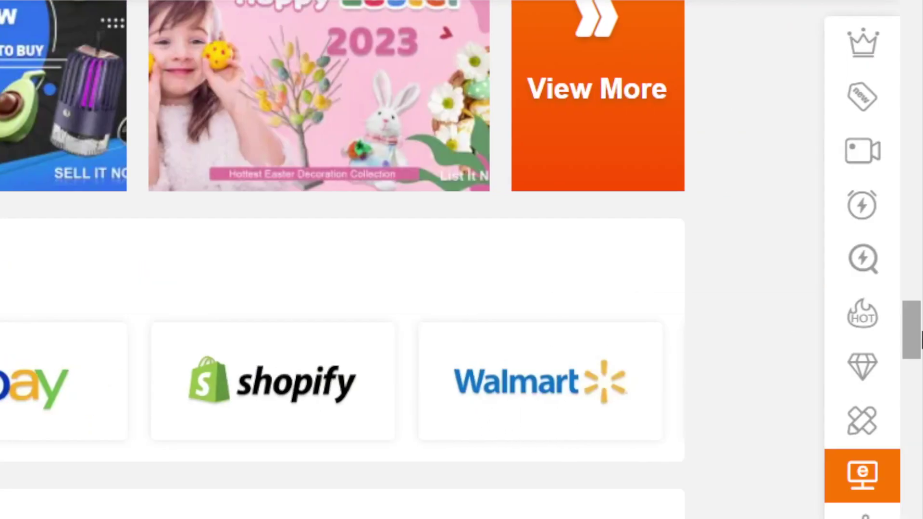
pyautogui.moveTo(921, 339); pyautogui.dragTo(921, 97)
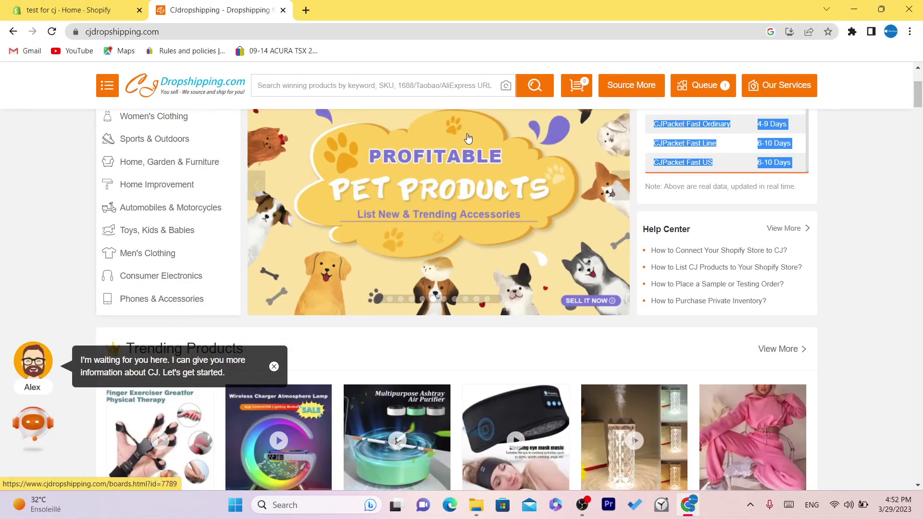
pyautogui.scroll(3, 454, 125)
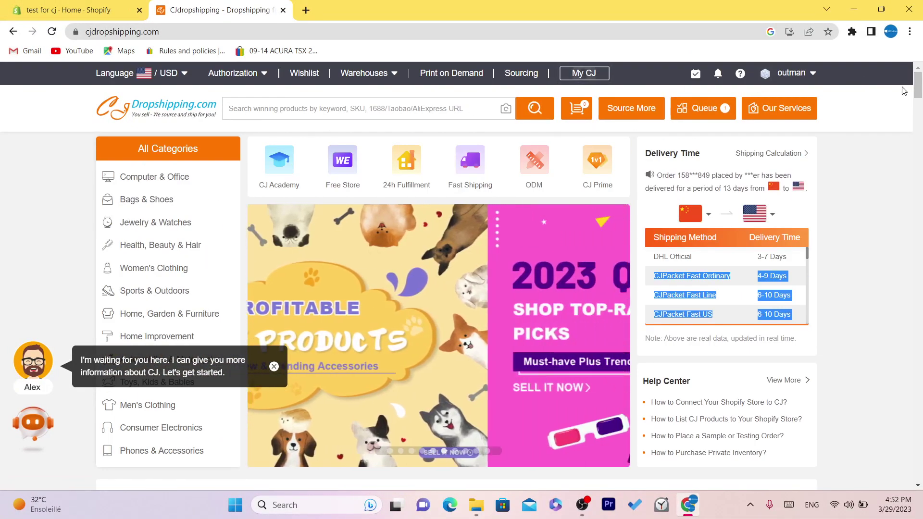
pyautogui.scroll(-1, 673, 105)
pyautogui.scroll(1, 921, 94)
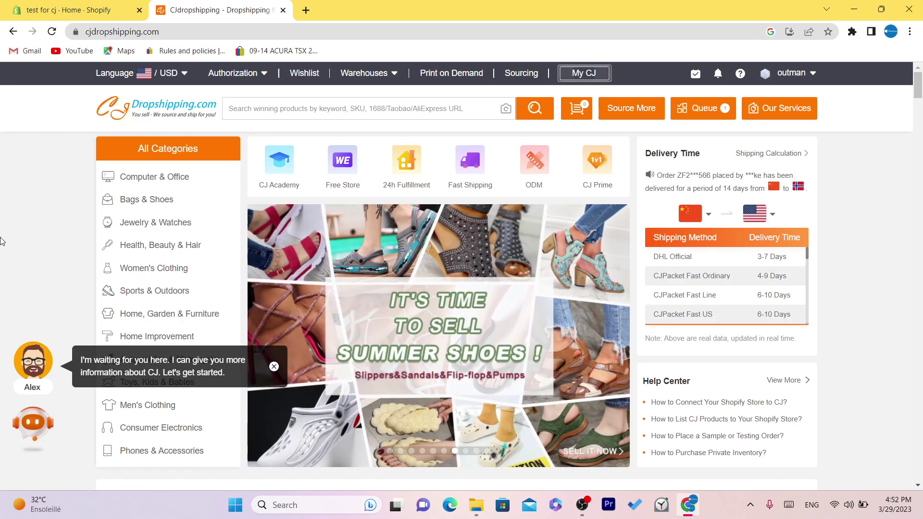
# View the Shopify store's admin home and return to the CJdropshipping homepage.
pyautogui.click(68, 7)
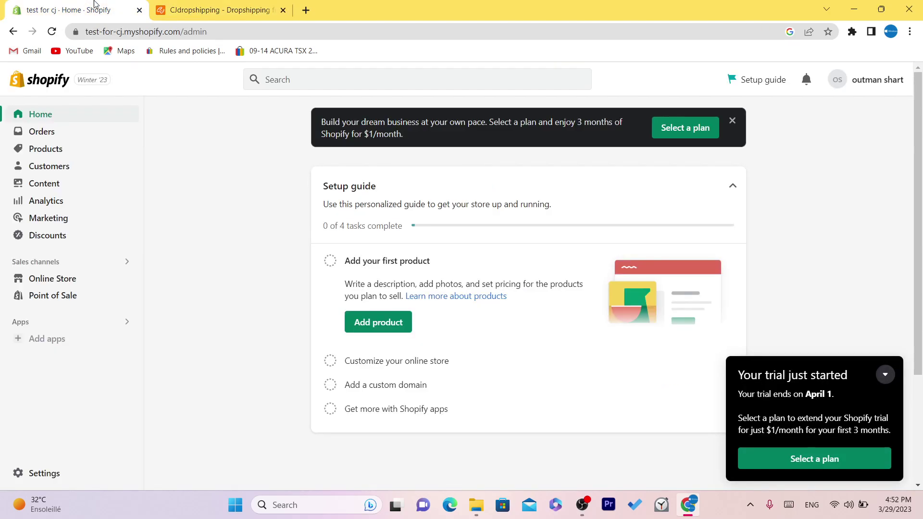
pyautogui.click(182, 7)
pyautogui.click(62, 4)
pyautogui.click(198, 8)
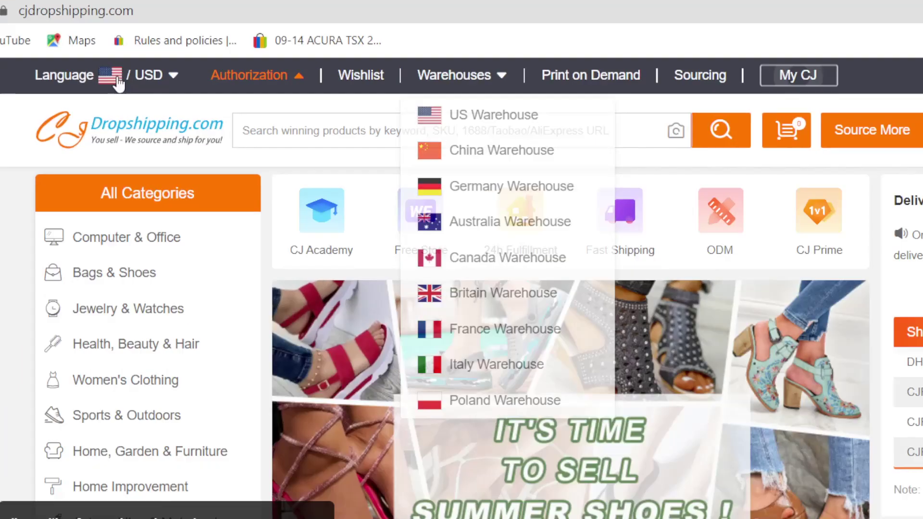
# Open CJdropshipping's Shopify store authorization, dismiss the assistant's greeting, and start adding a store.
pyautogui.moveTo(250, 74)
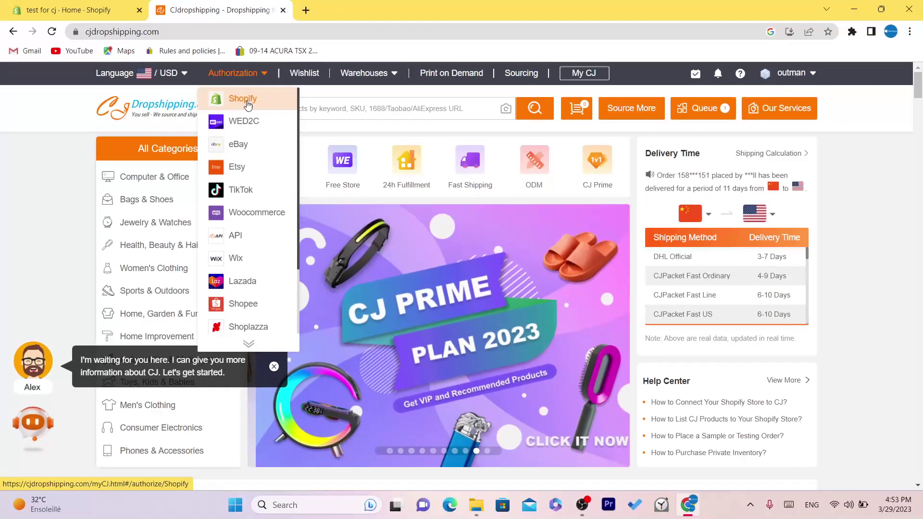
pyautogui.click(248, 99)
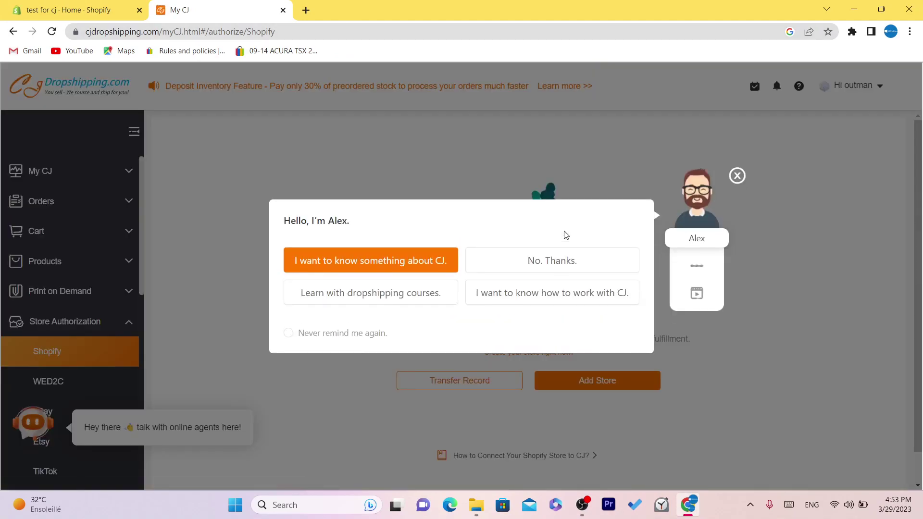
pyautogui.click(437, 148)
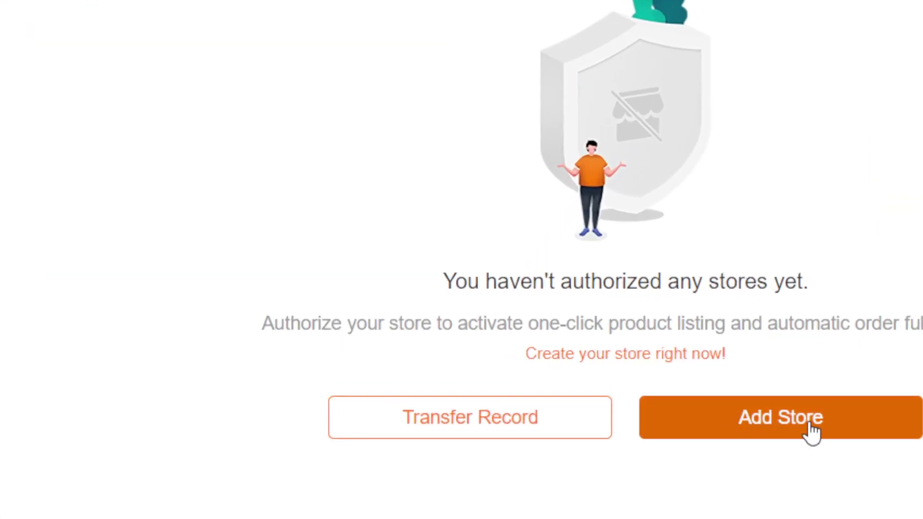
pyautogui.click(608, 384)
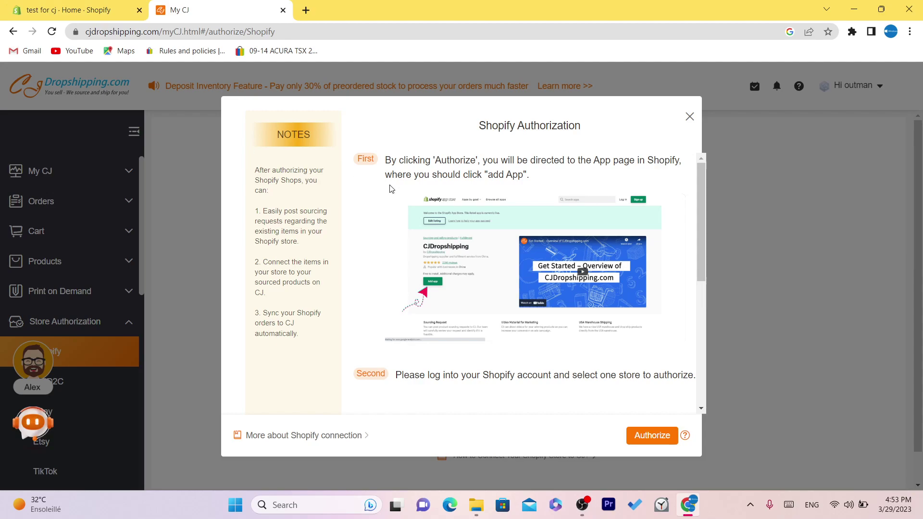
# Copy the store's myshopify.com address from the Shopify settings and return to the CJdropshipping authorization dialog.
pyautogui.click(59, 9)
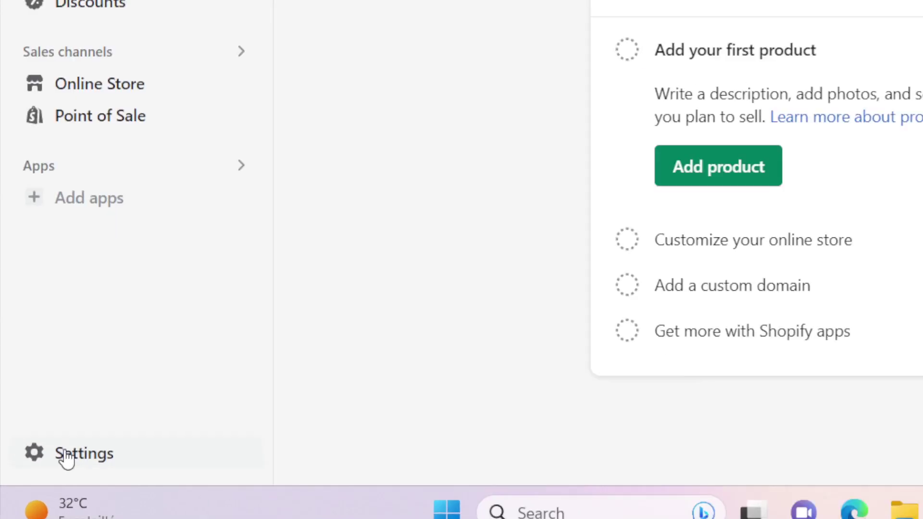
pyautogui.click(42, 474)
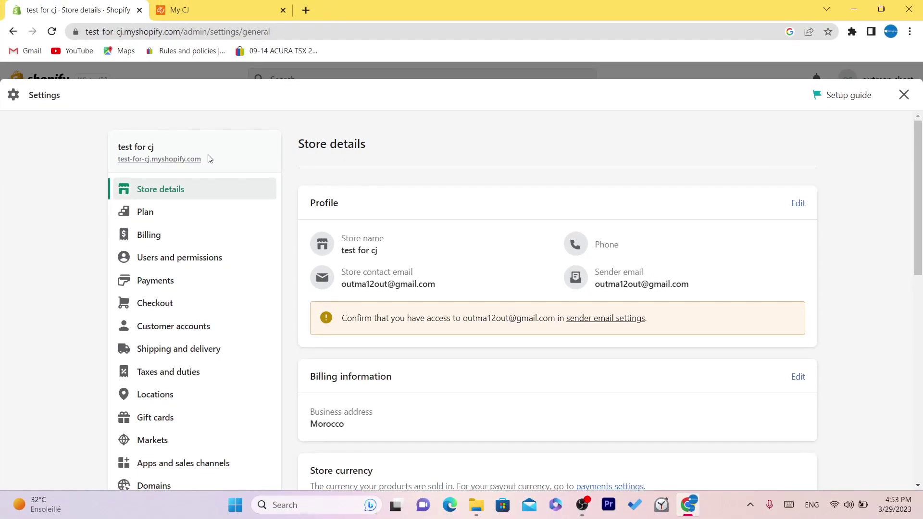
pyautogui.moveTo(315, 170); pyautogui.dragTo(187, 172)
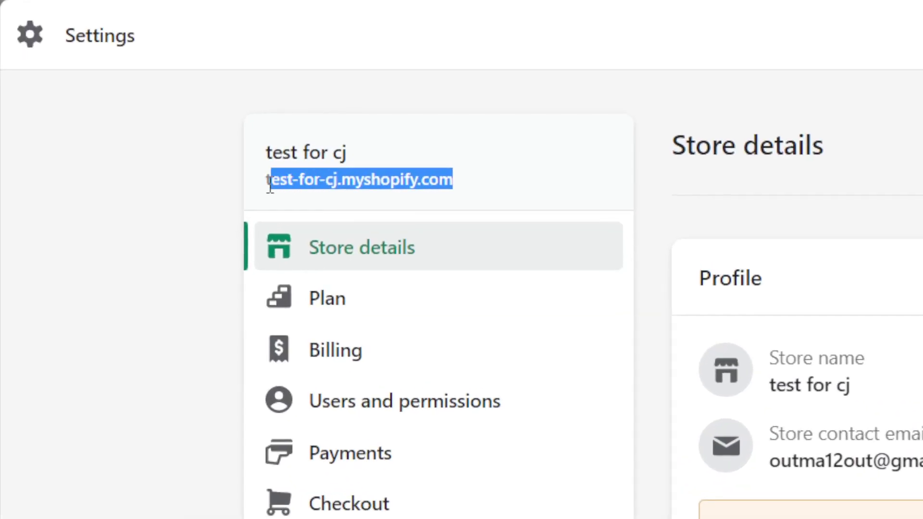
pyautogui.rightClick(319, 179)
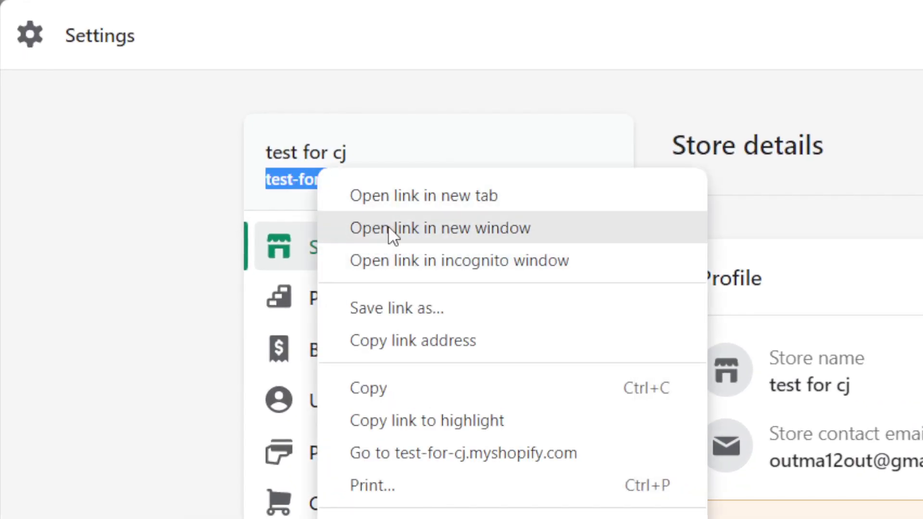
pyautogui.click(411, 382)
pyautogui.click(412, 385)
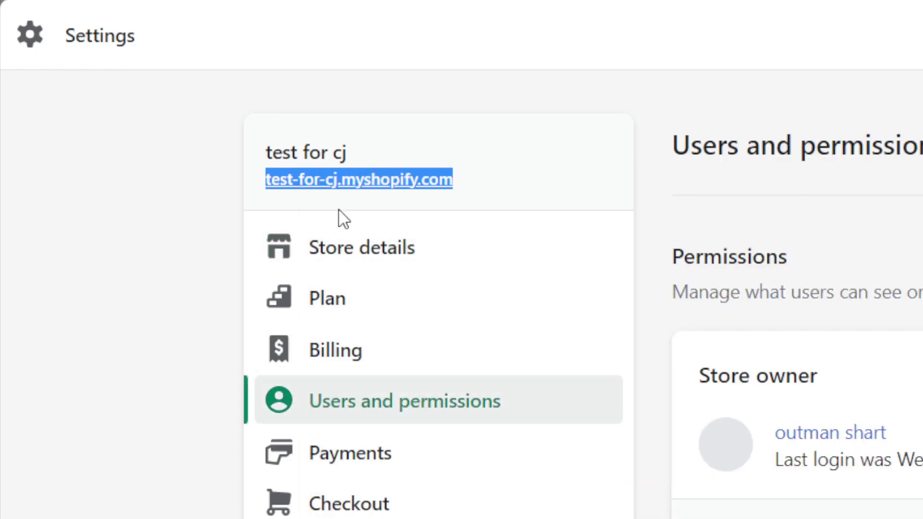
pyautogui.click(474, 15)
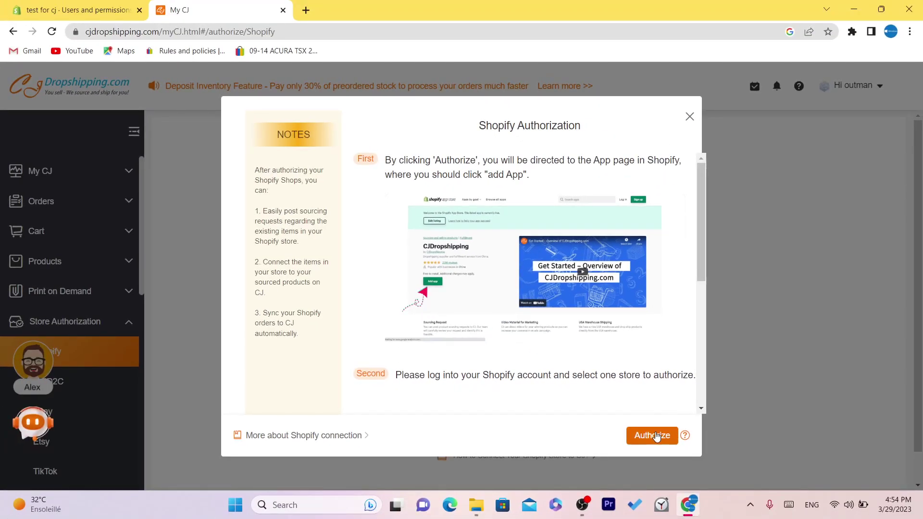
# Authorize the Shopify connection and install the CJDropshipping app on the "test for cj" store.
pyautogui.click(657, 437)
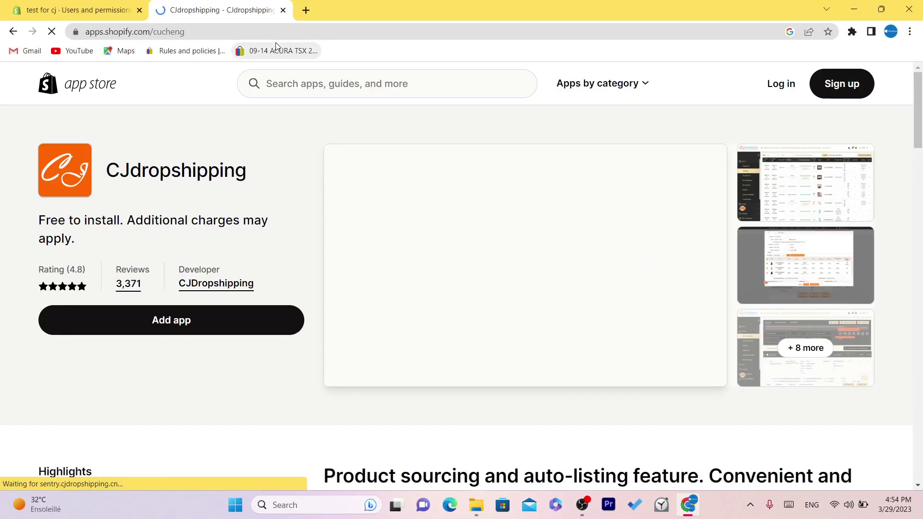
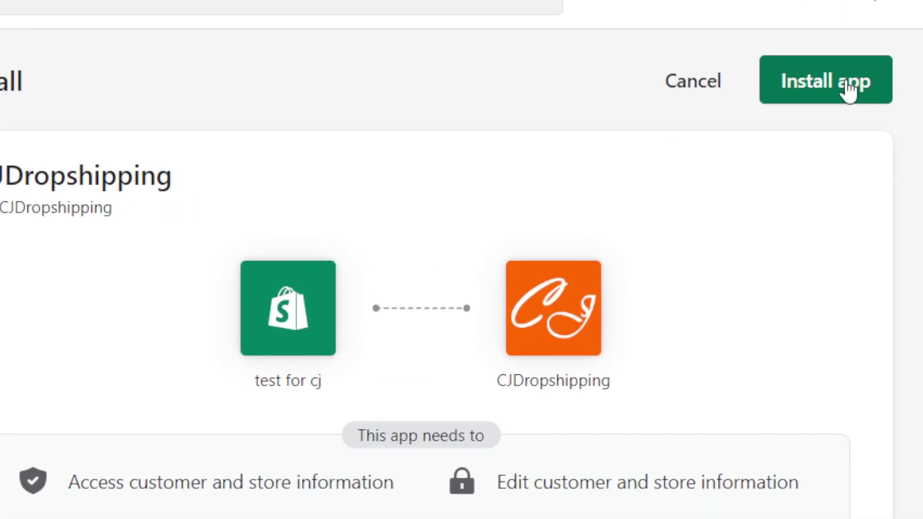
pyautogui.click(836, 86)
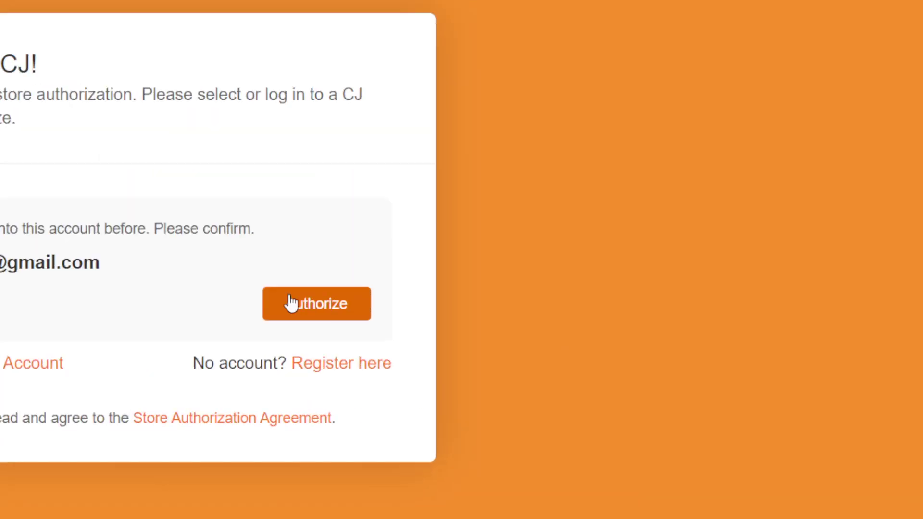
# Authorize the store connection for the CJ account, accept the Store Authorization Agreement, and dismiss the assistant's prompt.
pyautogui.click(146, 300)
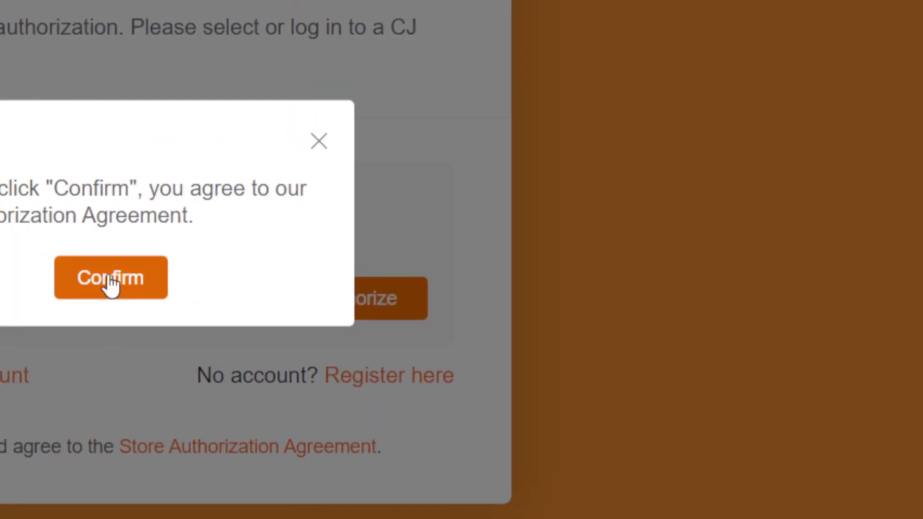
pyautogui.click(109, 282)
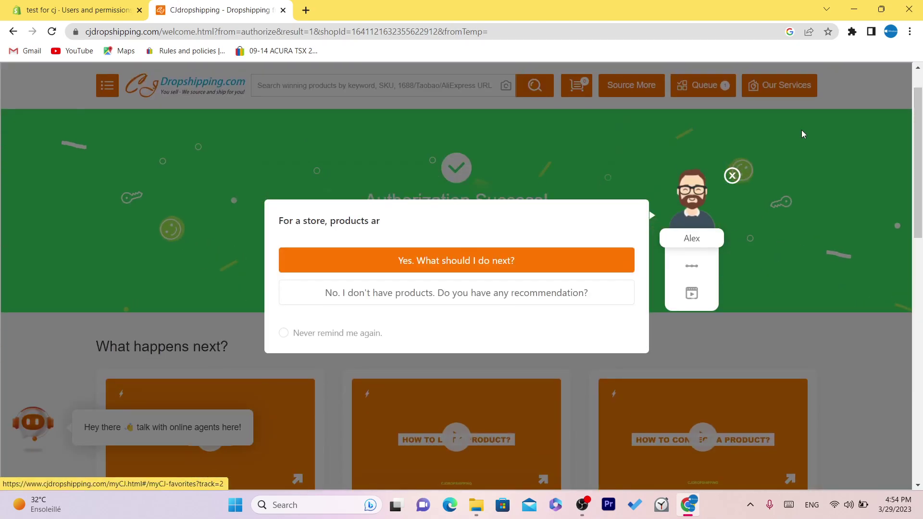
pyautogui.click(732, 175)
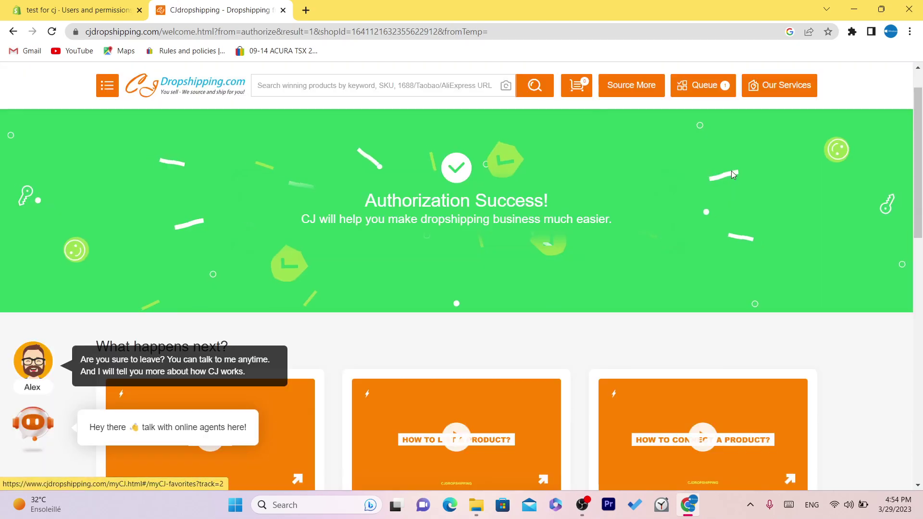
# Examine the authorization result message on the CJdropshipping welcome page.
pyautogui.moveTo(333, 187); pyautogui.dragTo(670, 195)
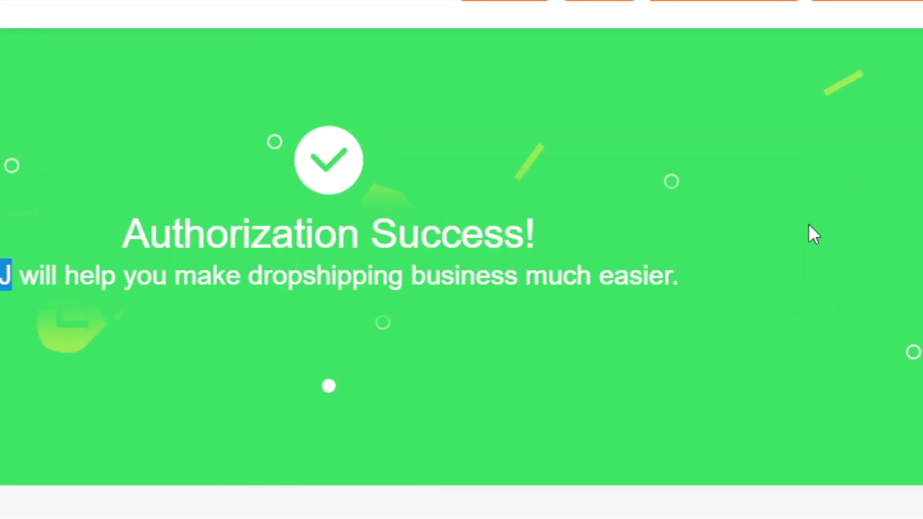
pyautogui.moveTo(809, 225); pyautogui.dragTo(542, 216)
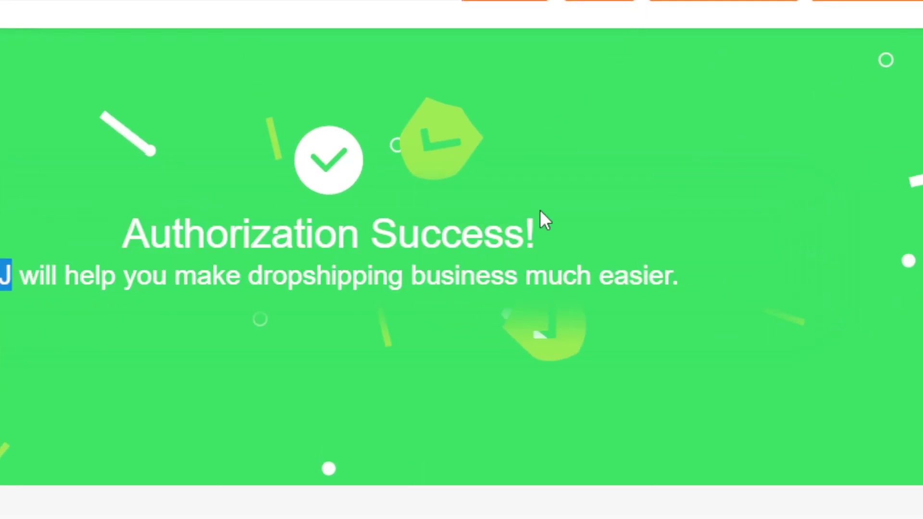
pyautogui.click(738, 282)
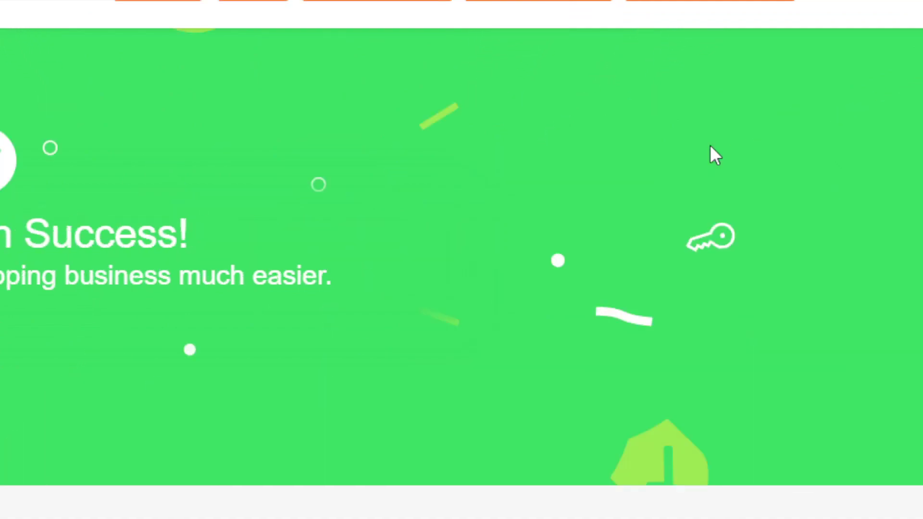
pyautogui.scroll(-2, 500, 106)
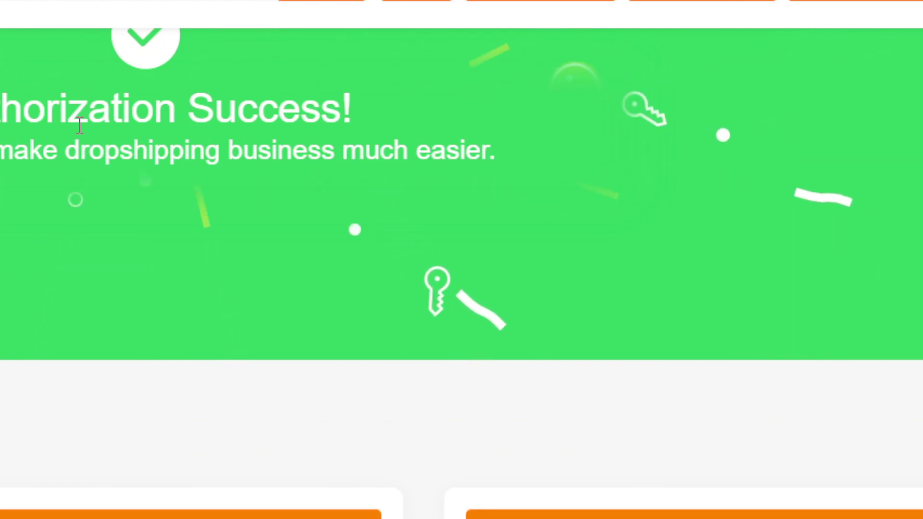
pyautogui.moveTo(519, 138); pyautogui.dragTo(914, 150)
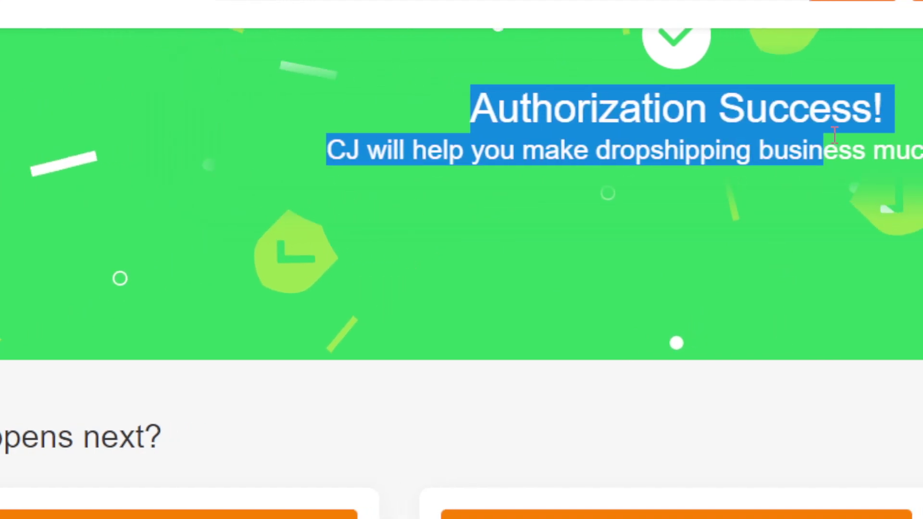
pyautogui.click(845, 183)
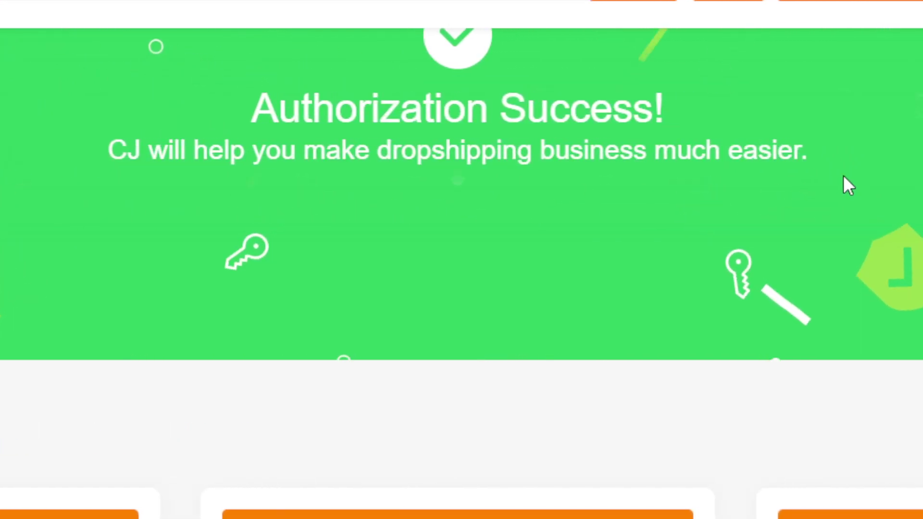
pyautogui.scroll(-3, 909, 96)
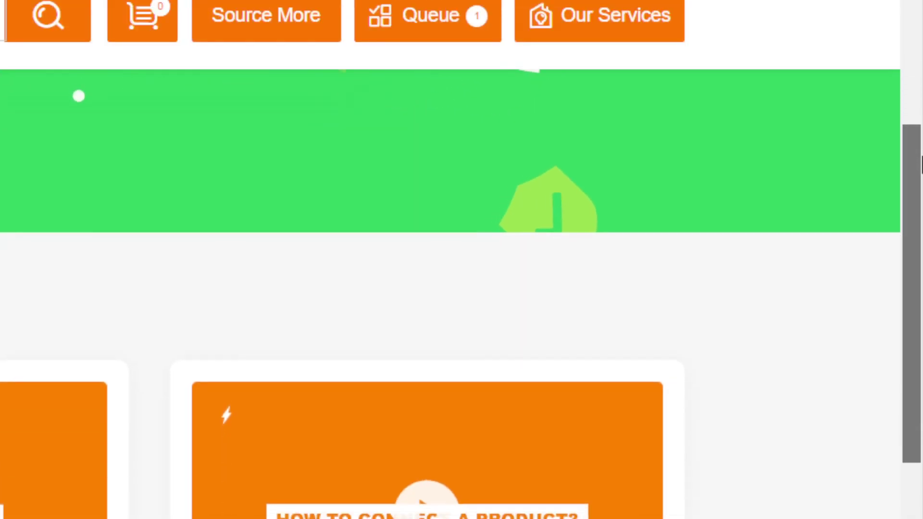
pyautogui.scroll(3, 909, 96)
pyautogui.moveTo(70, 199); pyautogui.dragTo(406, 202)
pyautogui.click(701, 284)
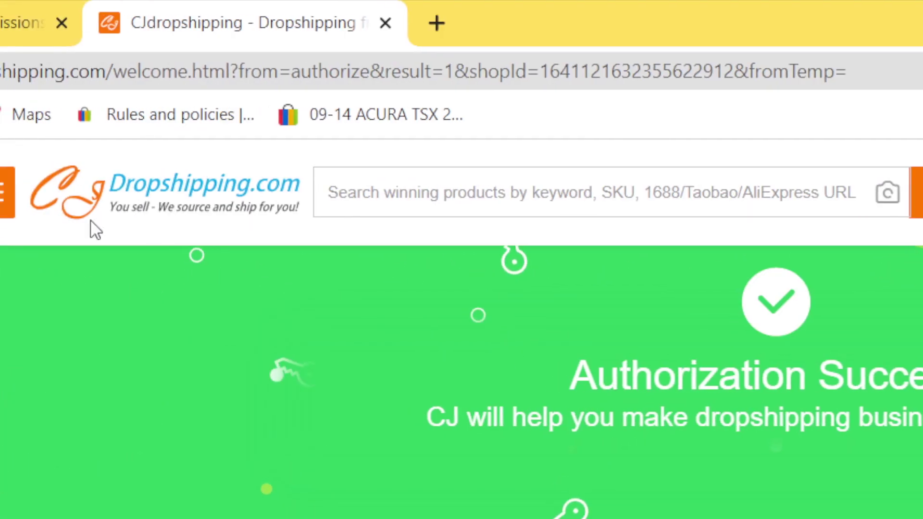
pyautogui.moveTo(524, 352); pyautogui.dragTo(922, 403)
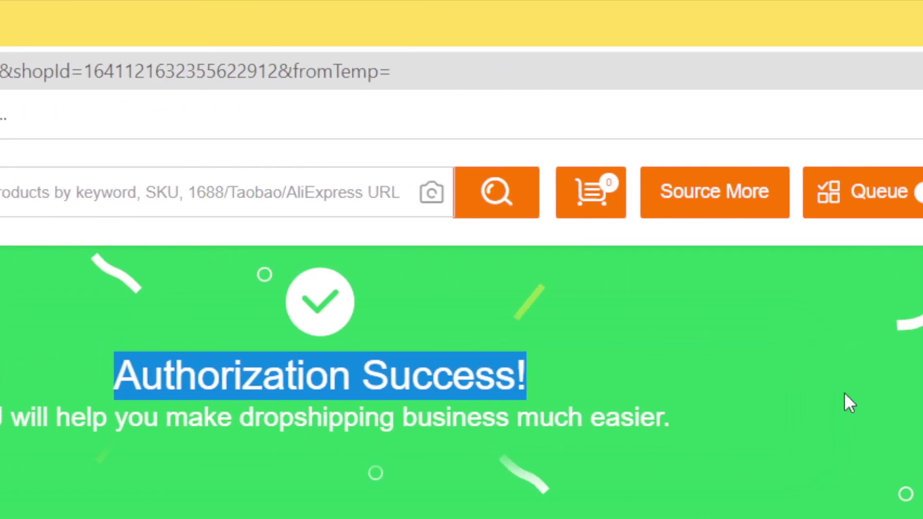
pyautogui.click(849, 404)
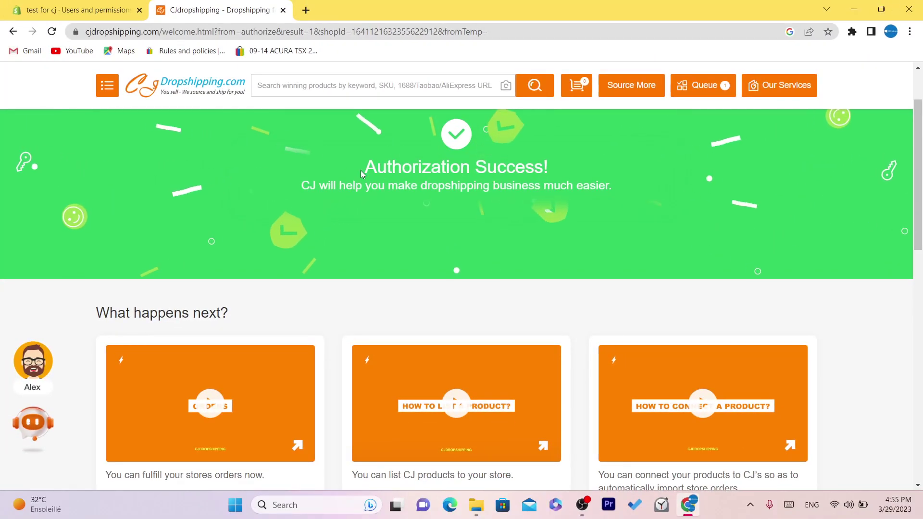
pyautogui.moveTo(362, 164); pyautogui.dragTo(660, 195)
pyautogui.scroll(2, 922, 124)
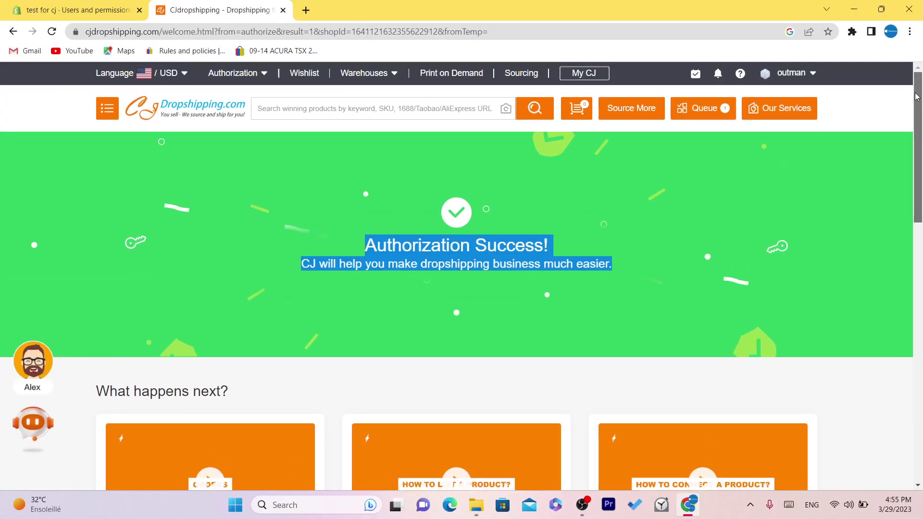
# Review the suggested next actions, open the option for listing CJ products to the store, and dismiss the assistant's greeting.
pyautogui.moveTo(921, 124); pyautogui.dragTo(922, 198)
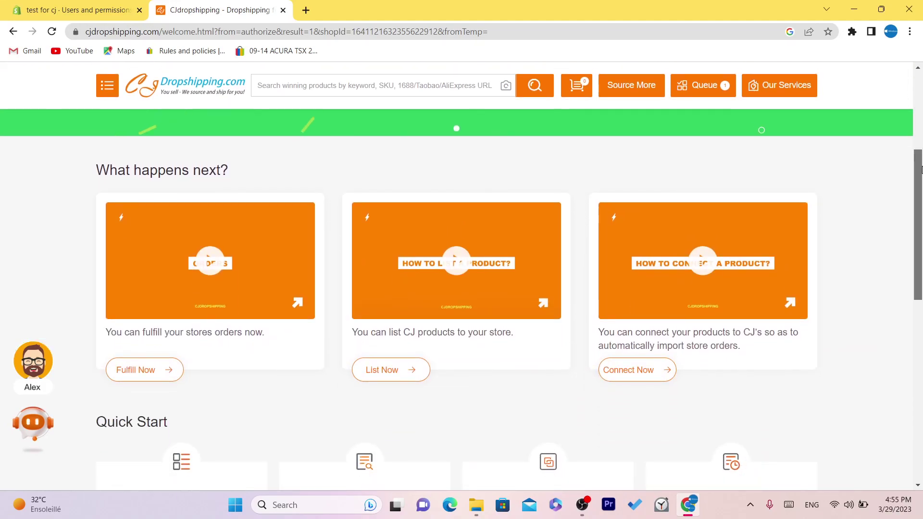
pyautogui.scroll(3, 907, 141)
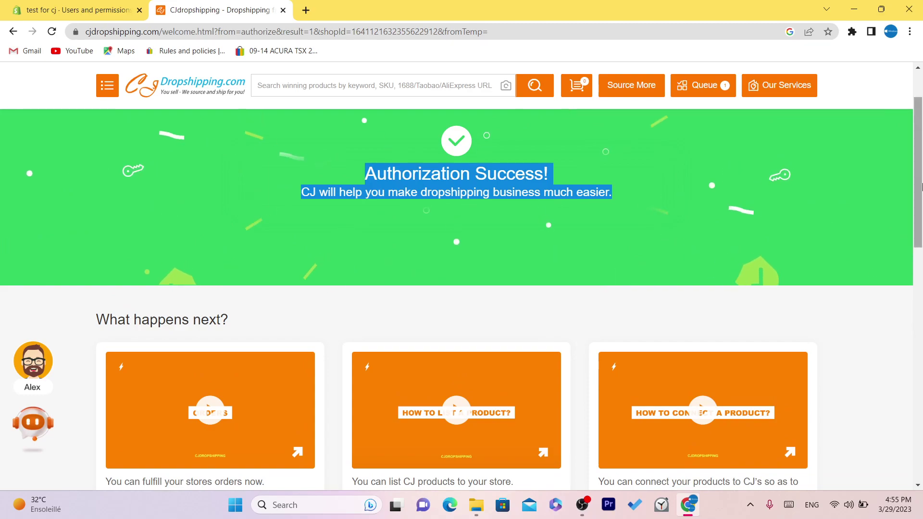
pyautogui.scroll(-4, 251, 123)
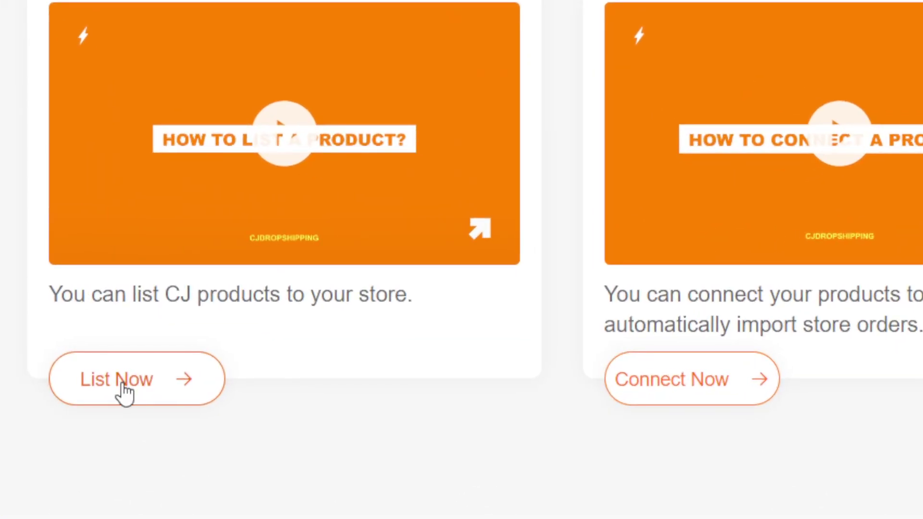
pyautogui.click(124, 391)
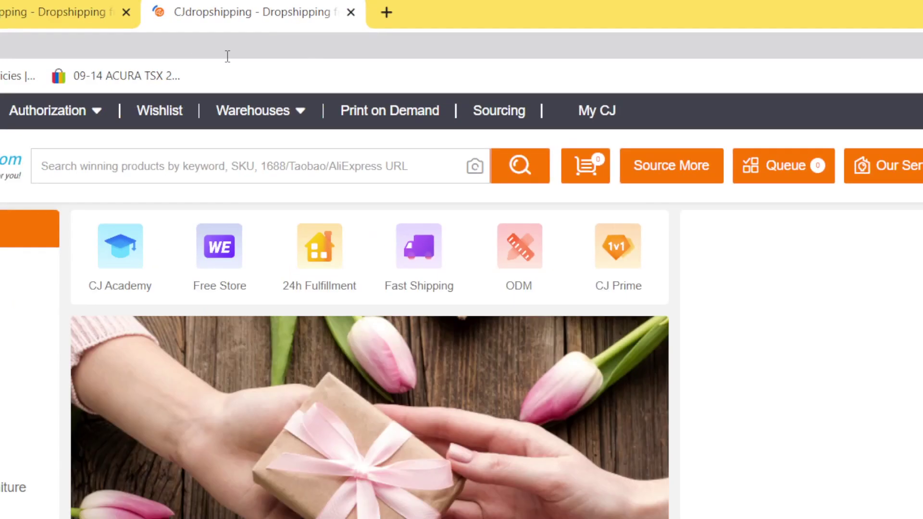
pyautogui.click(347, 38)
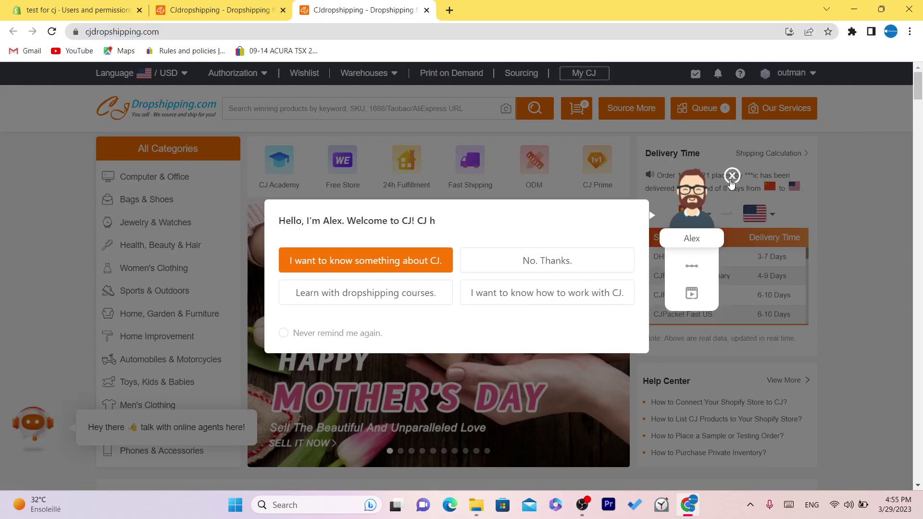
pyautogui.click(731, 176)
# Browse the trending products and open the 3L Cat Water Fountain Filter product page.
pyautogui.scroll(-12, 922, 130)
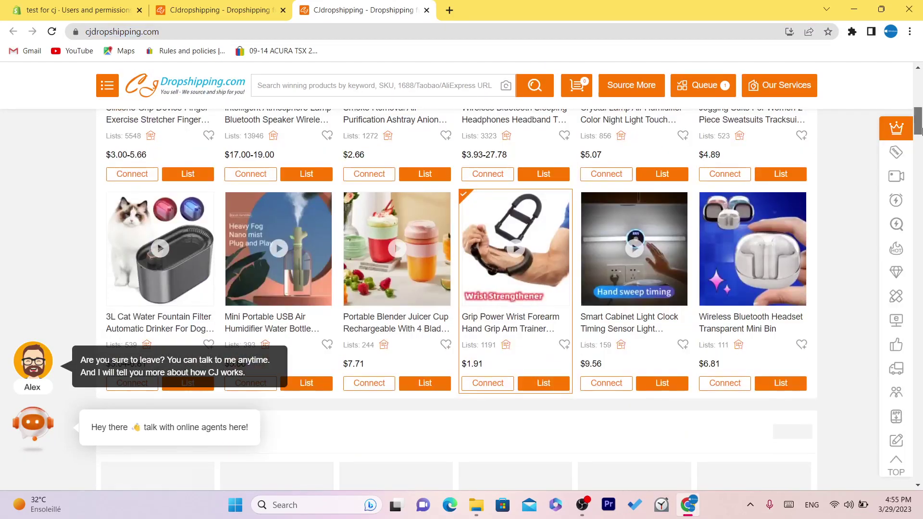
pyautogui.scroll(12, 921, 131)
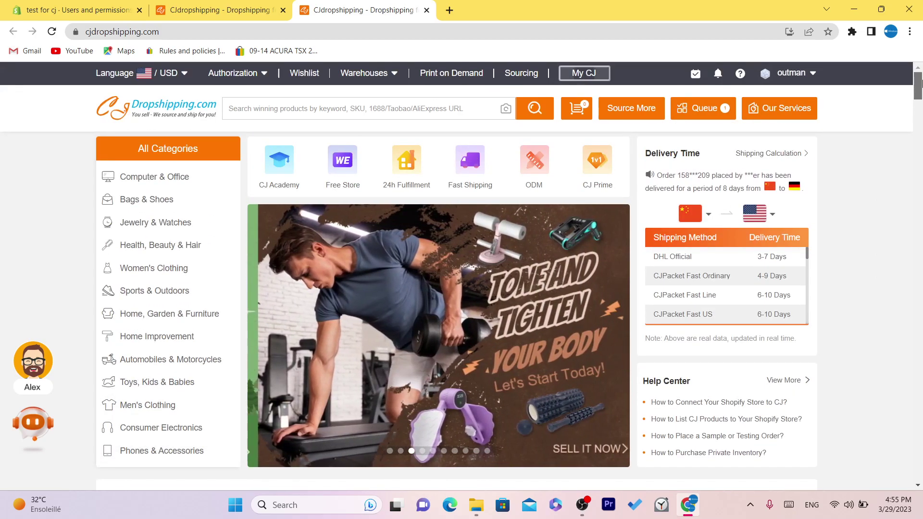
pyautogui.scroll(-1, 326, 105)
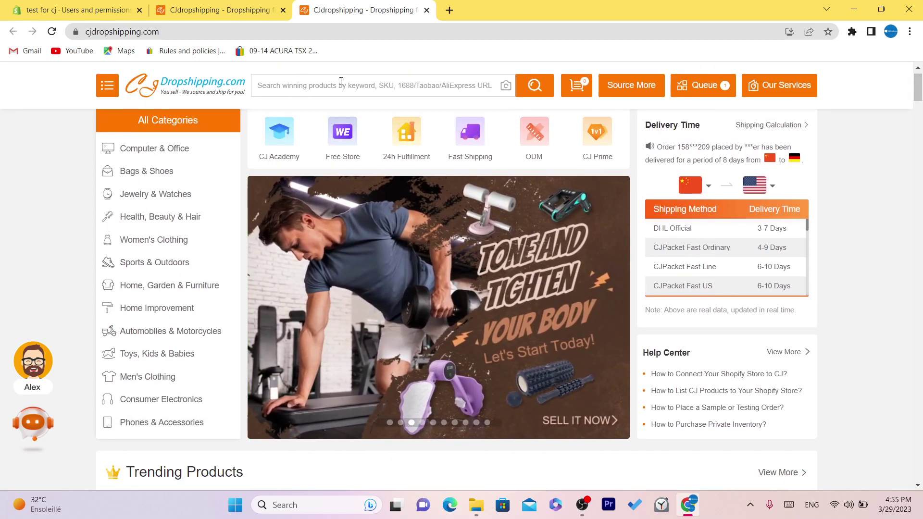
pyautogui.moveTo(922, 96); pyautogui.dragTo(922, 126)
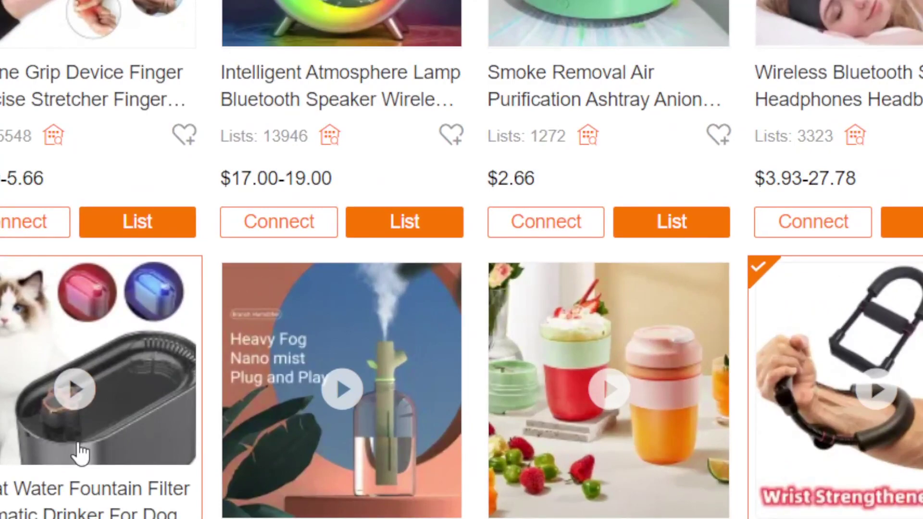
pyautogui.click(159, 315)
pyautogui.moveTo(884, 2); pyautogui.dragTo(495, 3)
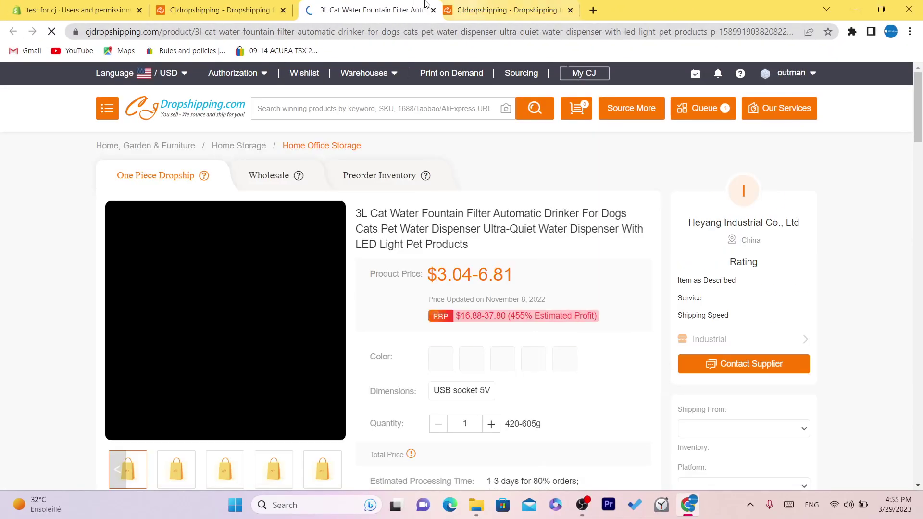
# View the cat water fountain's listing form and close it without listing the product.
pyautogui.scroll(-7, 483, 311)
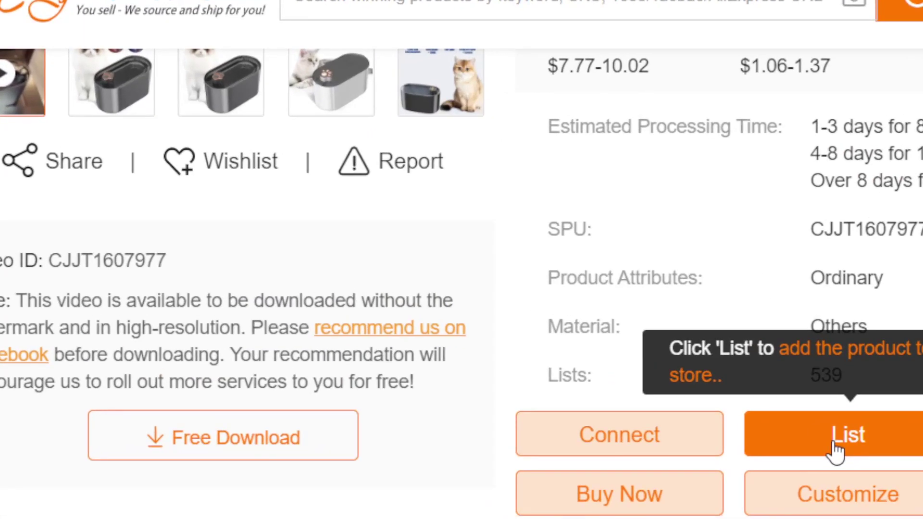
pyautogui.click(836, 438)
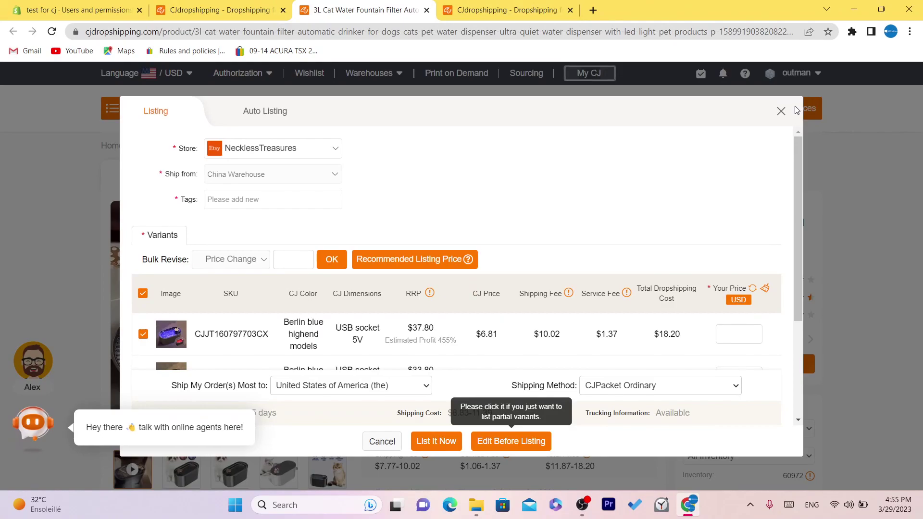
pyautogui.click(781, 111)
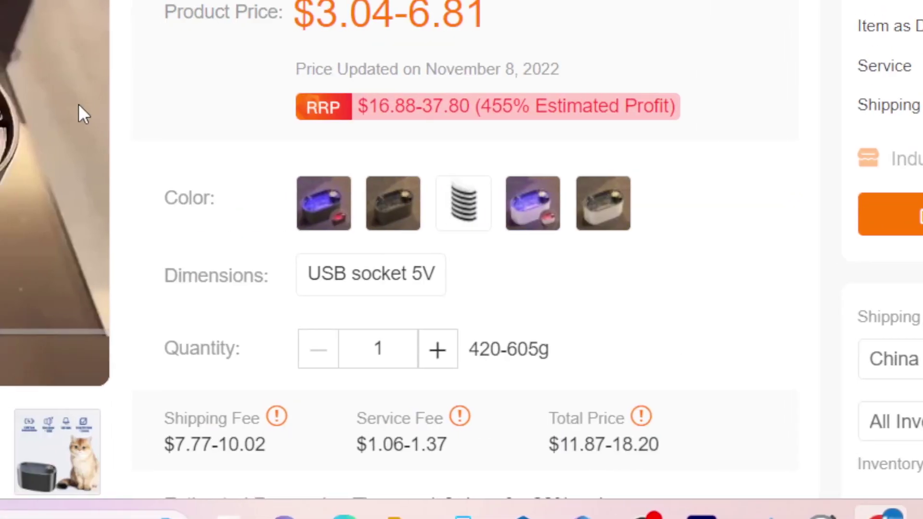
# Open the product connection page for the cat water fountain and dismiss the assistant's greeting.
pyautogui.scroll(-5, 412, 234)
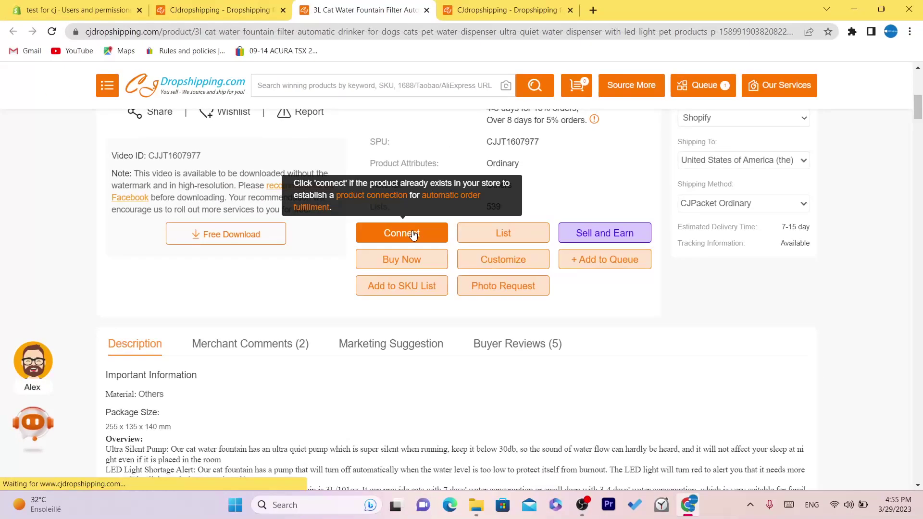
pyautogui.click(413, 234)
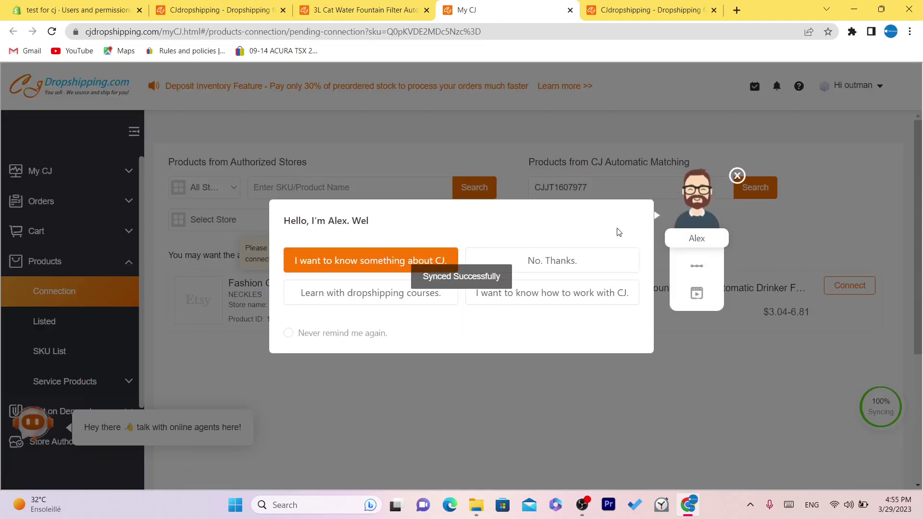
pyautogui.click(738, 176)
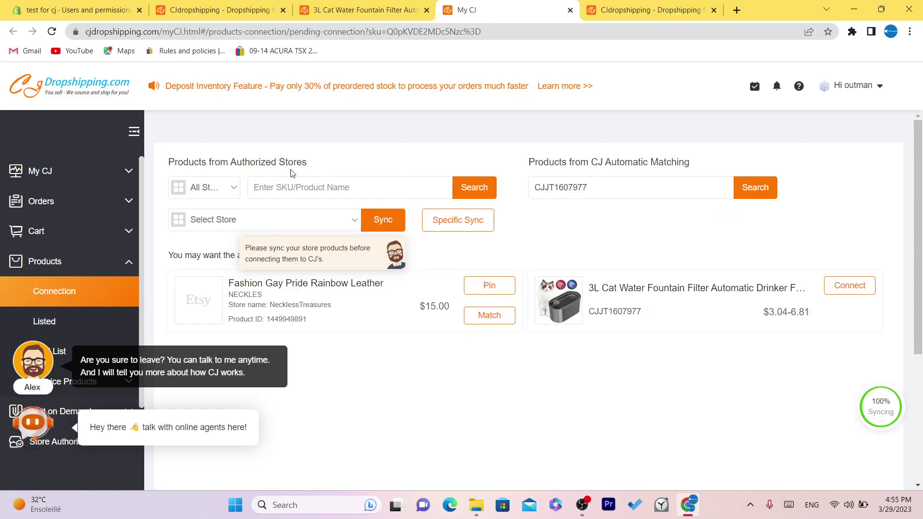
# Filter the authorized store products to test-for-cj and try to connect the 3L Cat Water Fountain Filter.
pyautogui.click(212, 189)
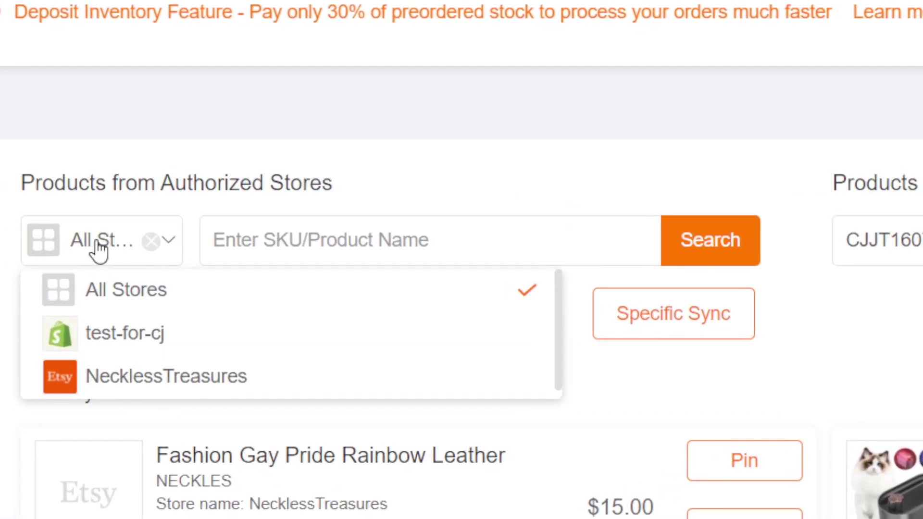
pyautogui.click(126, 334)
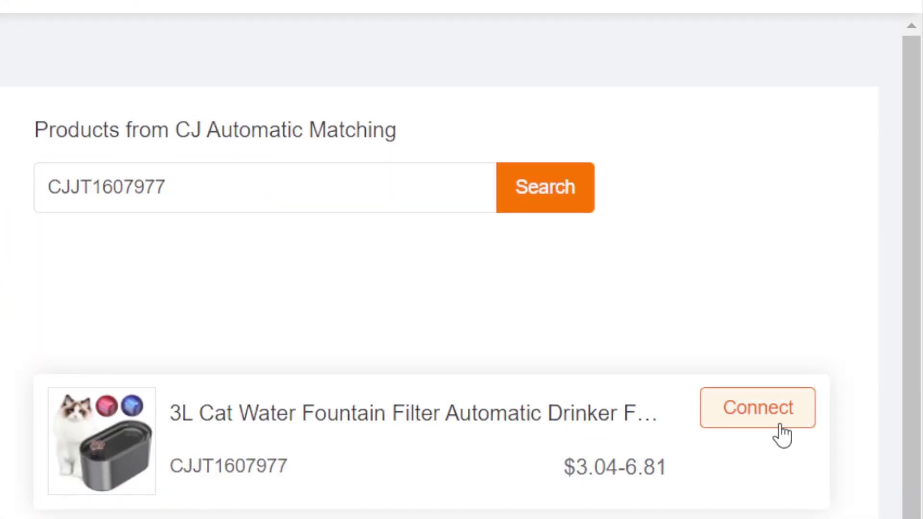
pyautogui.click(781, 435)
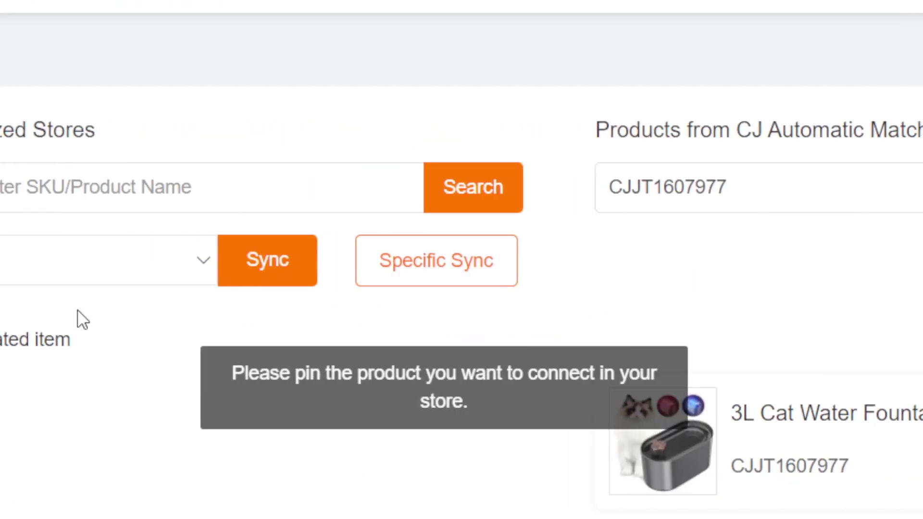
# Choose test-for-cj as the store to sync and sync its products with CJ.
pyautogui.click(80, 262)
pyautogui.click(1, 361)
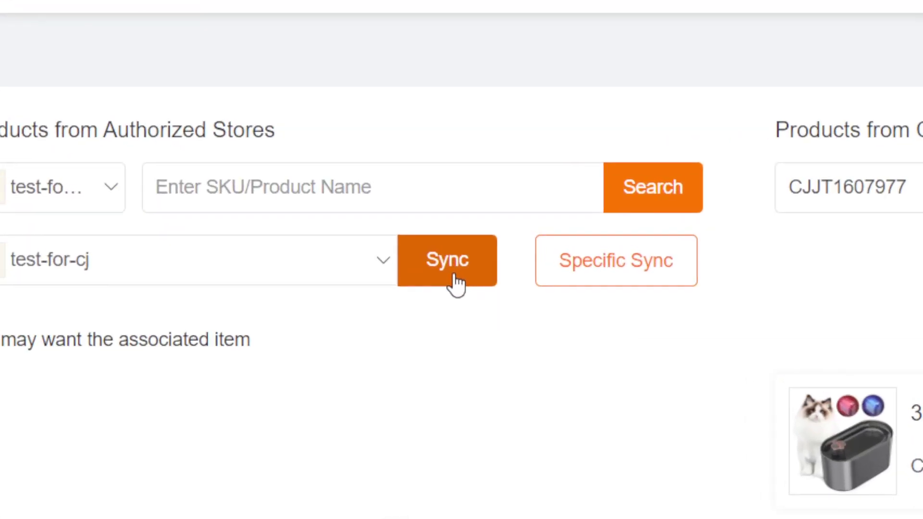
pyautogui.click(385, 225)
pyautogui.click(671, 428)
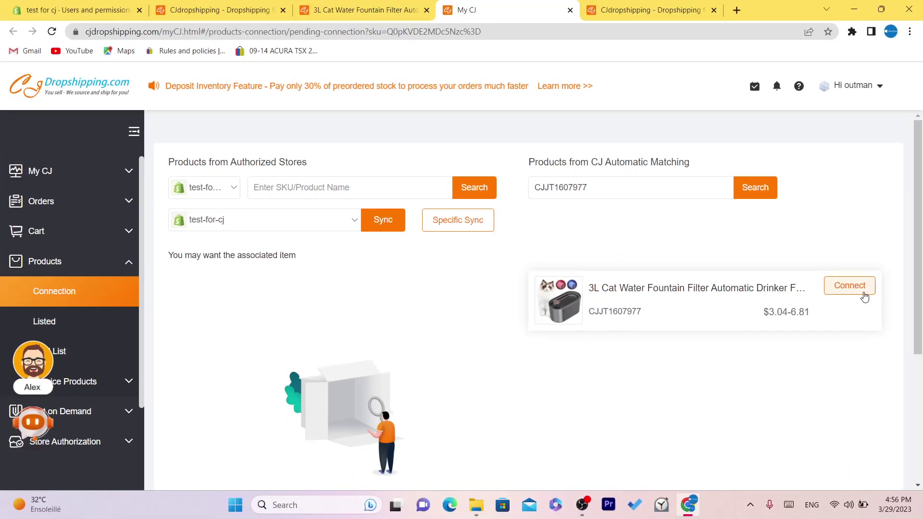
# Leave the product connection page for the CJ home page, dismiss the assistant's greeting, and open the Wireless Bluetooth Headset product.
pyautogui.click(865, 296)
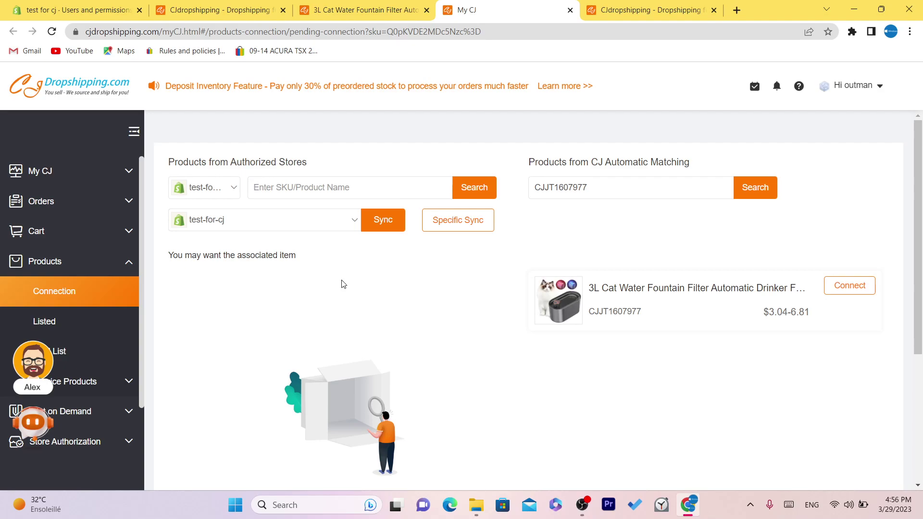
pyautogui.click(415, 4)
pyautogui.click(517, 4)
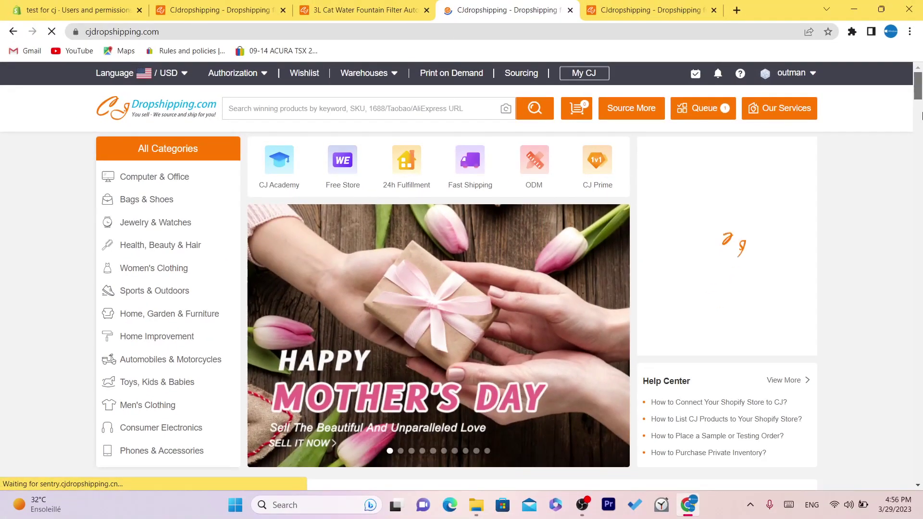
pyautogui.moveTo(919, 82); pyautogui.dragTo(919, 133)
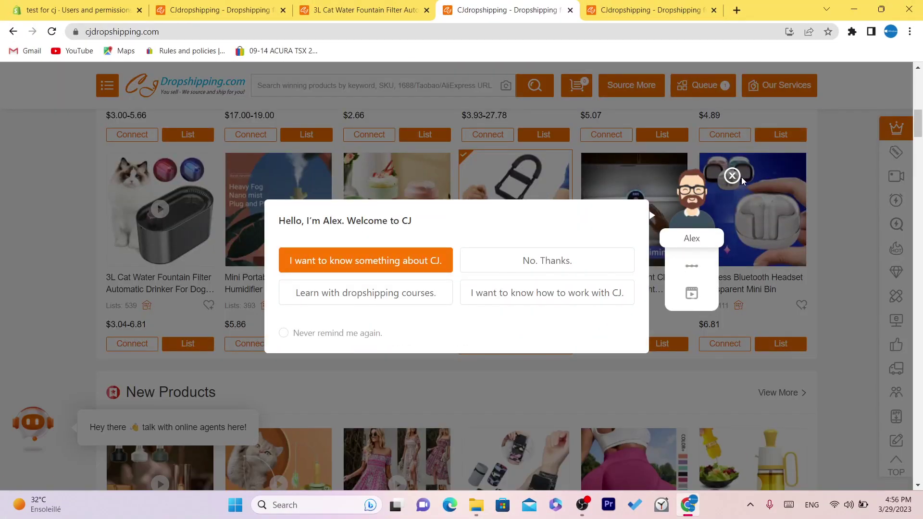
pyautogui.click(732, 177)
pyautogui.click(729, 185)
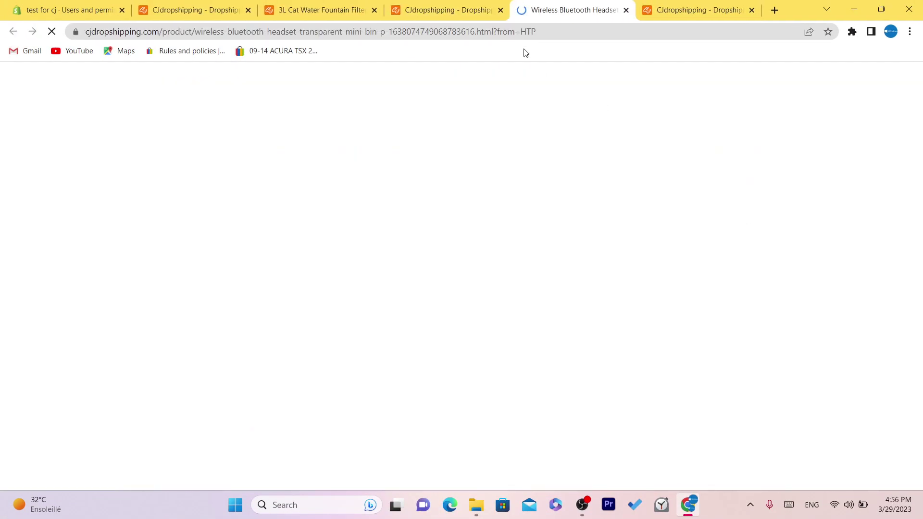
# Open the listing form for the Wireless Bluetooth Headset and choose test-for-cj as the store.
pyautogui.scroll(-8, 510, 245)
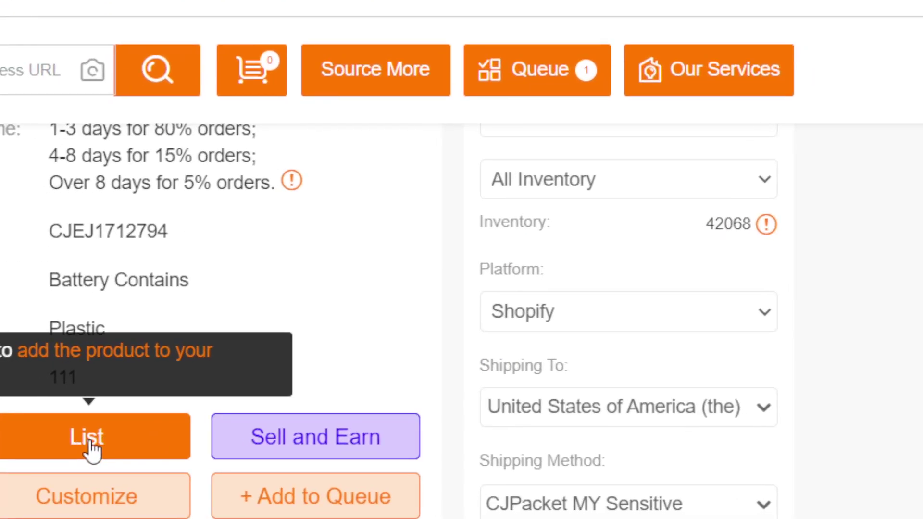
pyautogui.click(500, 251)
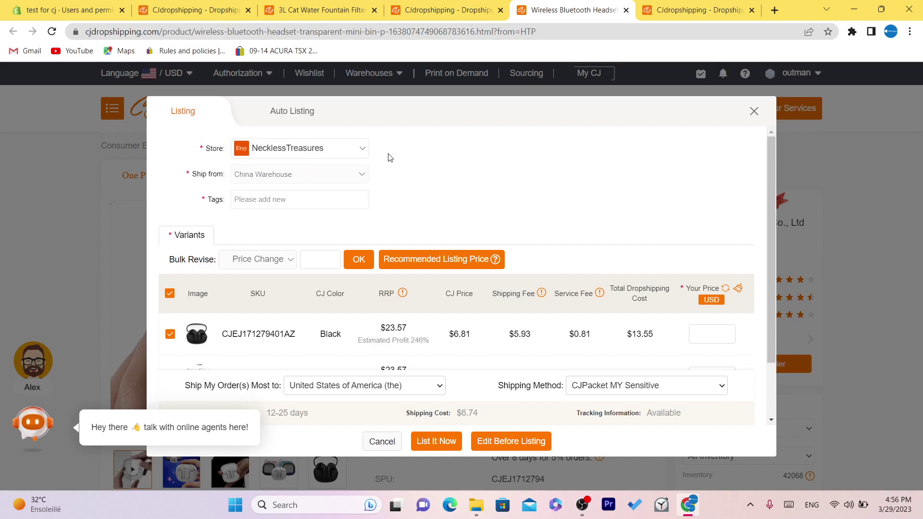
pyautogui.click(288, 151)
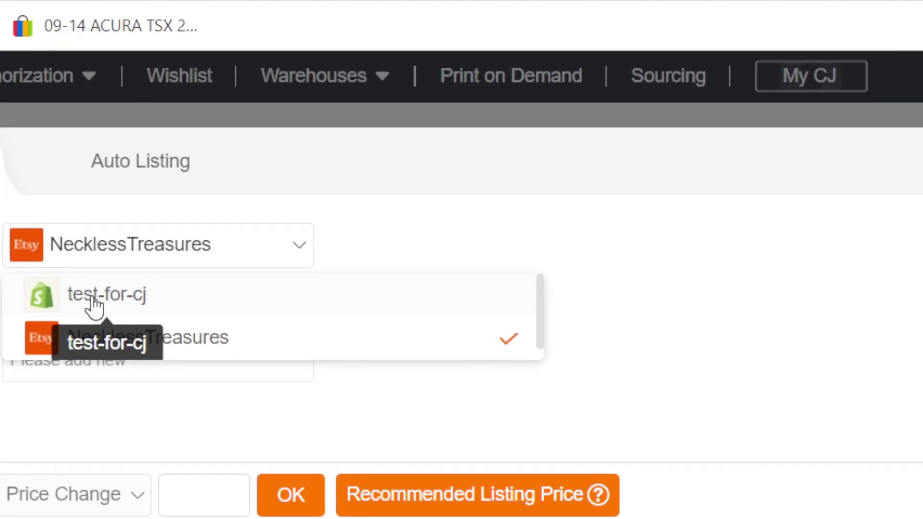
pyautogui.click(82, 310)
pyautogui.doubleClick(0, 249)
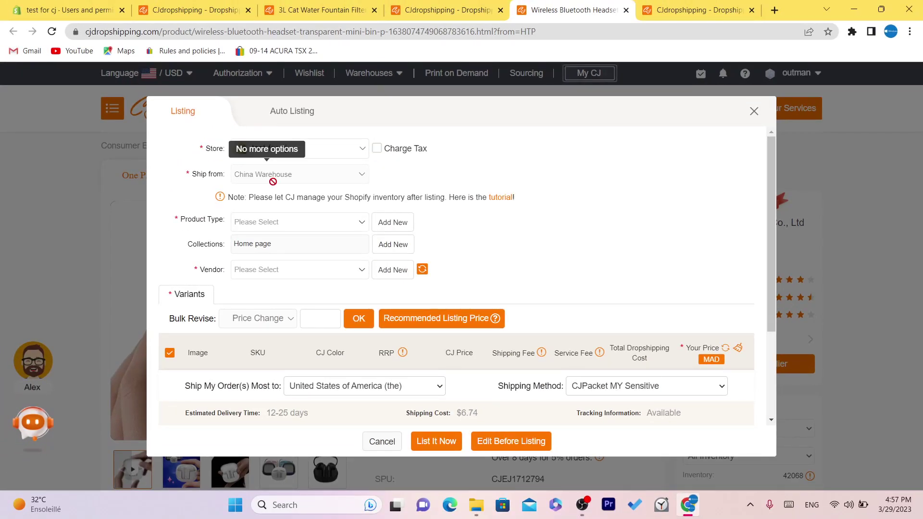
# Add airpods as the product type and try to add a collection named Product page.
pyautogui.click(286, 225)
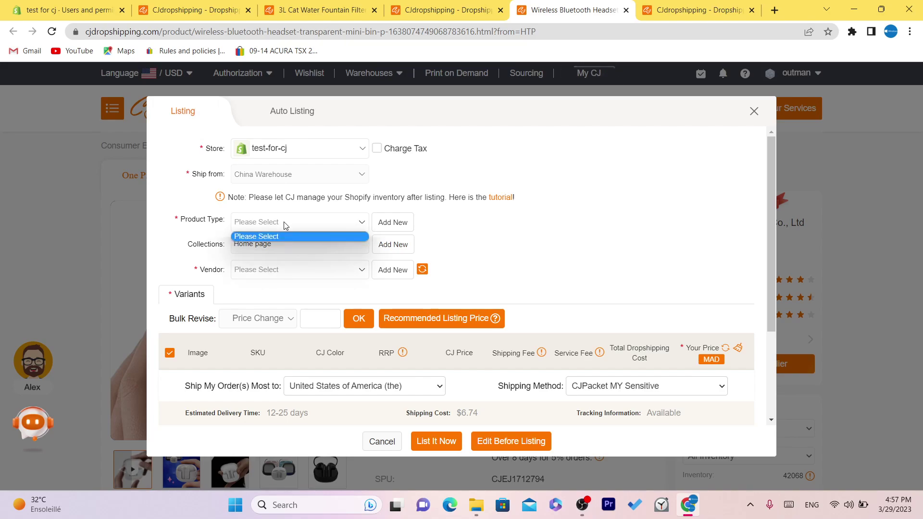
pyautogui.click(387, 227)
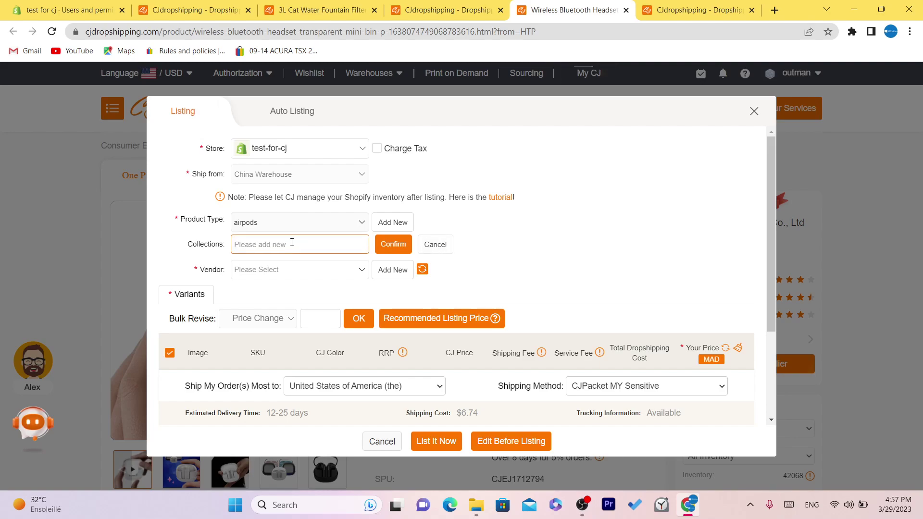
pyautogui.write('P')
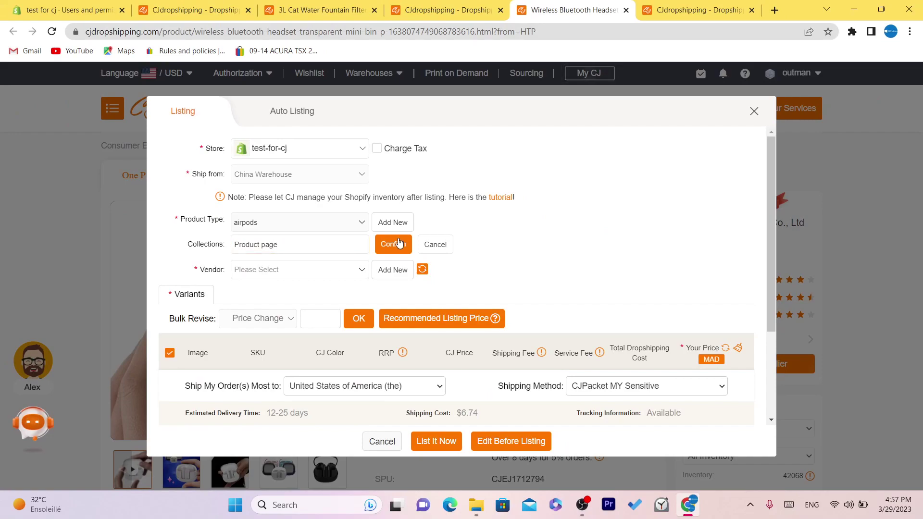
# Try to add a new vendor named tesT to the headset listing.
pyautogui.click(273, 274)
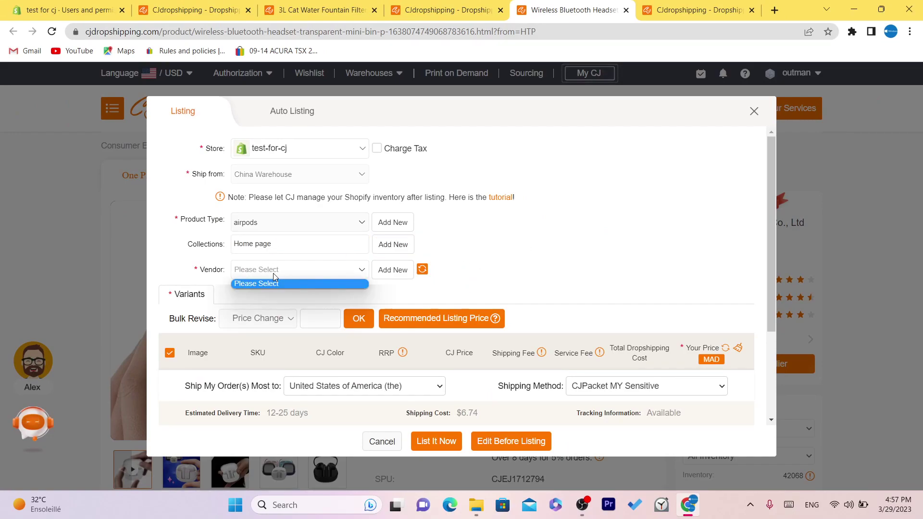
pyautogui.click(402, 271)
pyautogui.click(402, 271)
pyautogui.write('te')
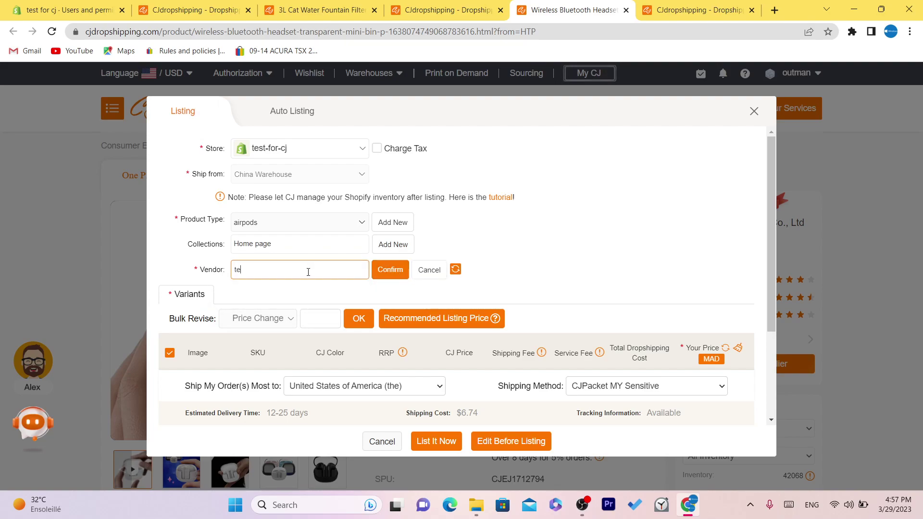
pyautogui.write('sr')
pyautogui.press('BackSpace')
pyautogui.write('T')
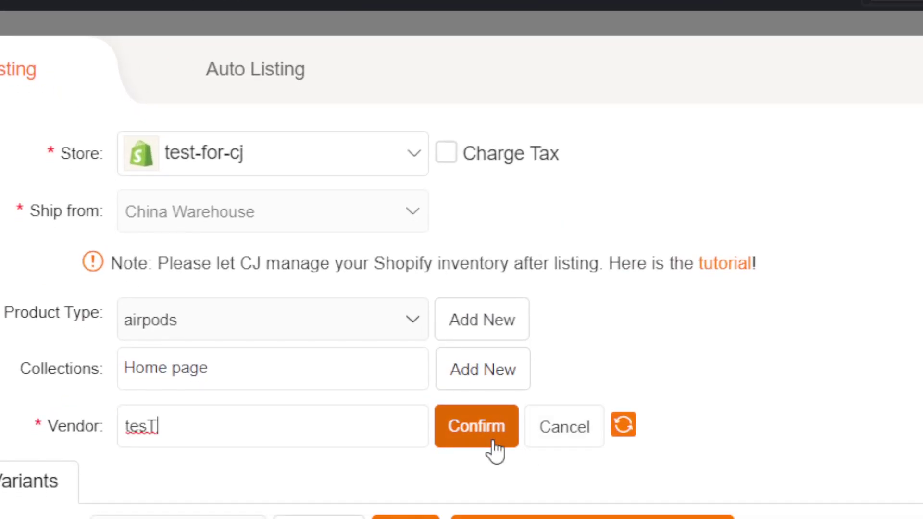
pyautogui.click(495, 451)
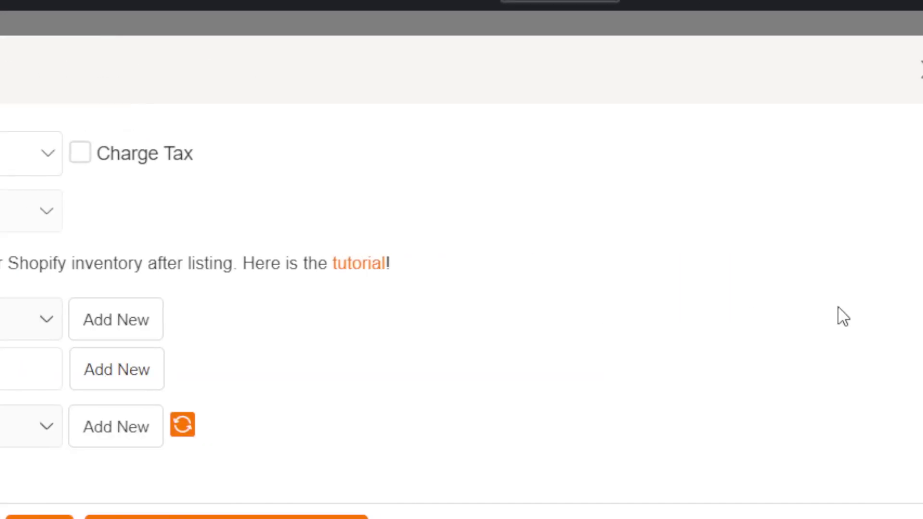
# Refresh the vendor list and add TEST as the headset listing's vendor.
pyautogui.click(182, 427)
pyautogui.click(50, 426)
pyautogui.click(110, 426)
pyautogui.write('S')
pyautogui.press('BackSpace')
pyautogui.write('S')
pyautogui.press('BackSpace')
pyautogui.write('TEST')
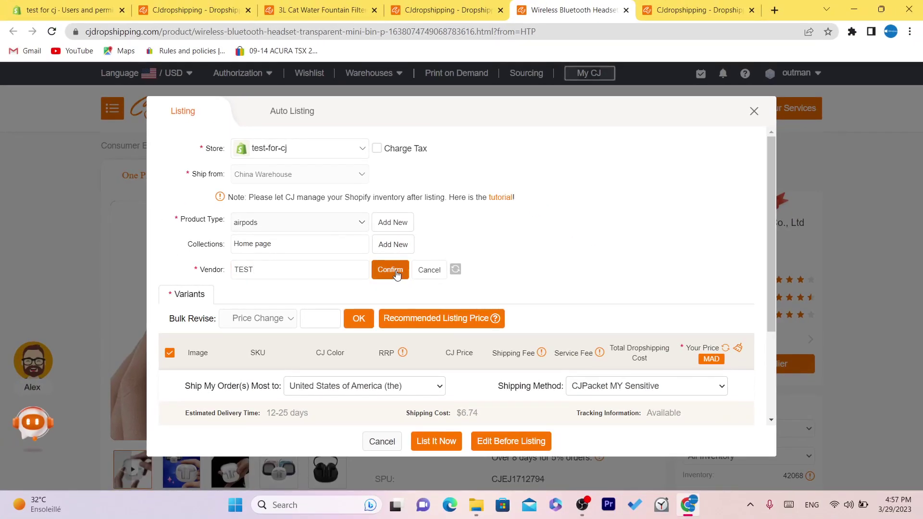
pyautogui.click(395, 270)
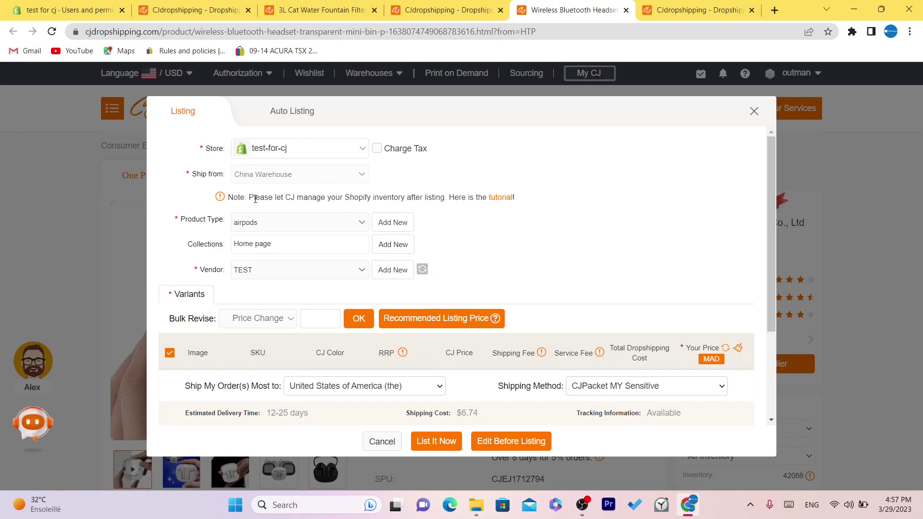
# Check the total dropshipping cost and enter a price of 25 MAD for the Black and Color variants.
pyautogui.moveTo(772, 170); pyautogui.dragTo(780, 334)
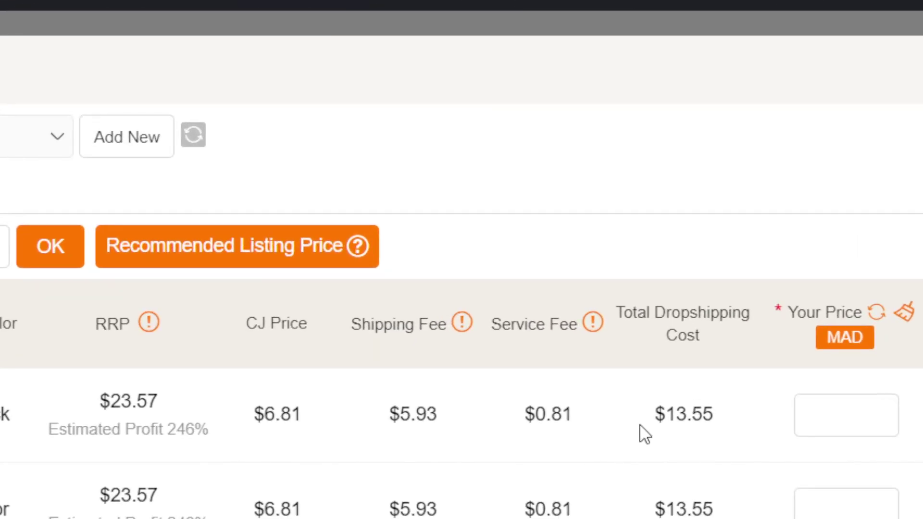
pyautogui.moveTo(623, 272); pyautogui.dragTo(660, 274)
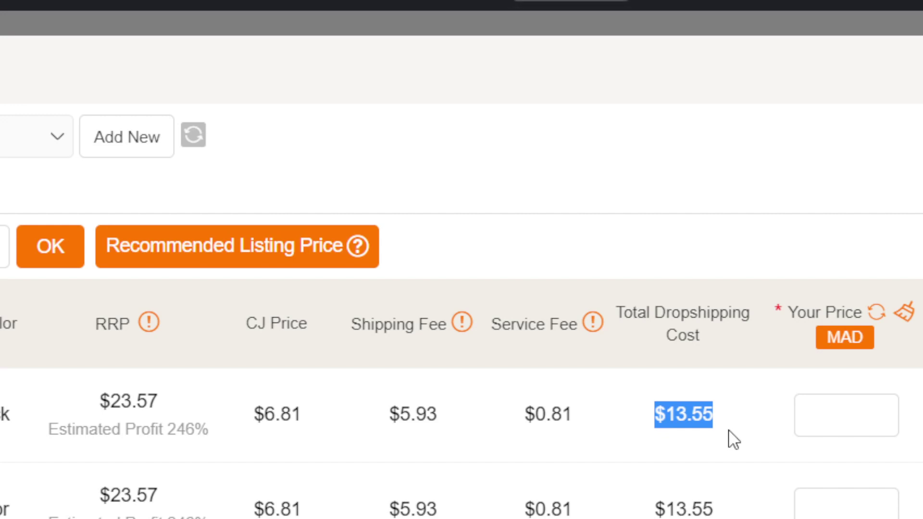
pyautogui.click(842, 414)
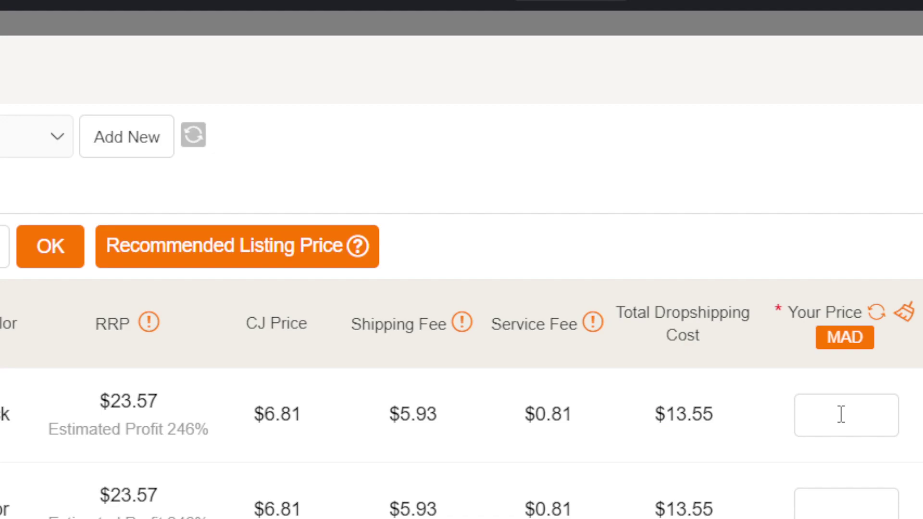
pyautogui.write('25')
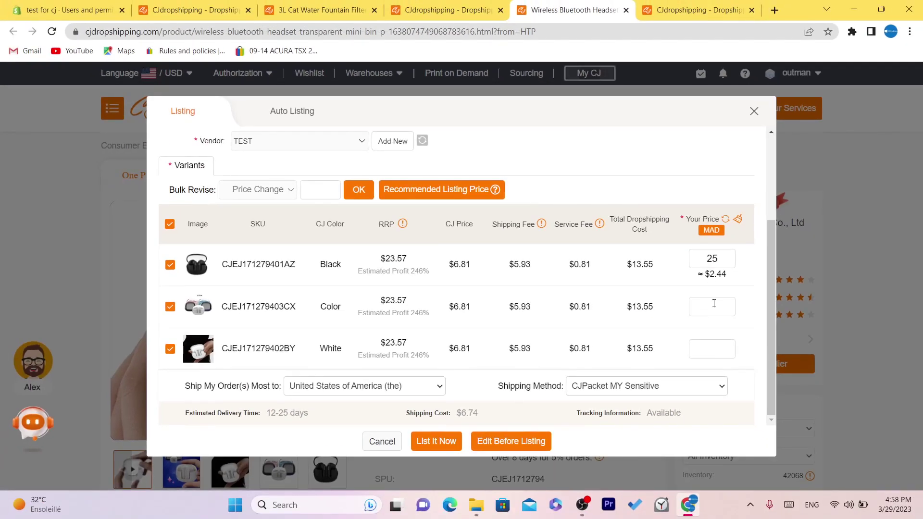
pyautogui.click(714, 303)
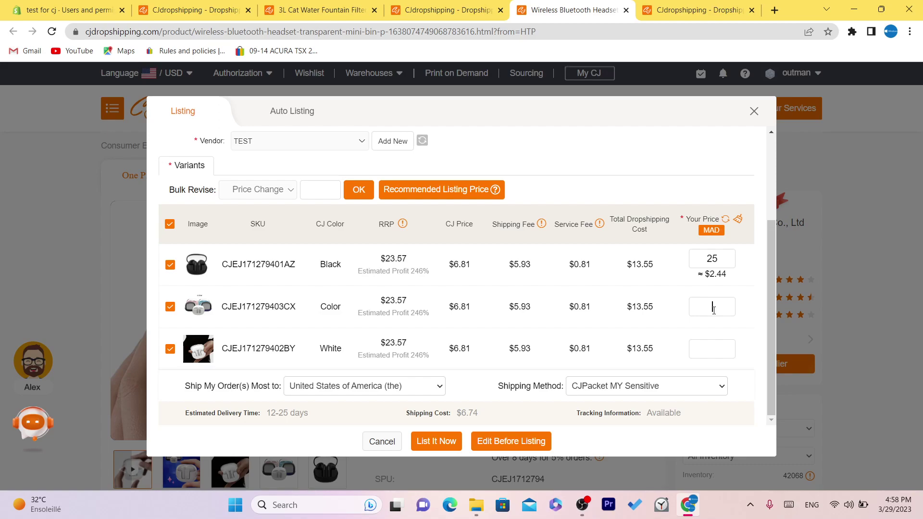
pyautogui.write('25')
# Set the price of the White, Color and Black headset variants to 200 MAD each.
pyautogui.click(715, 348)
pyautogui.write('2')
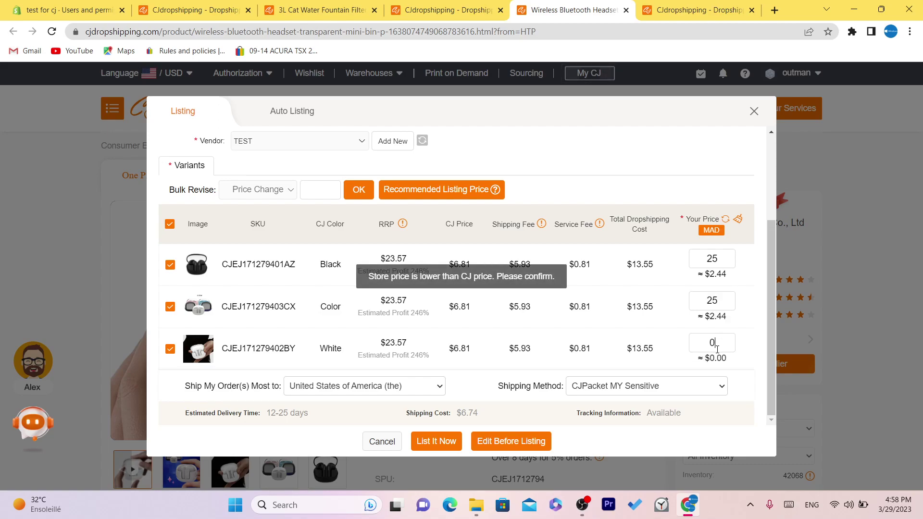
pyautogui.write('2000')
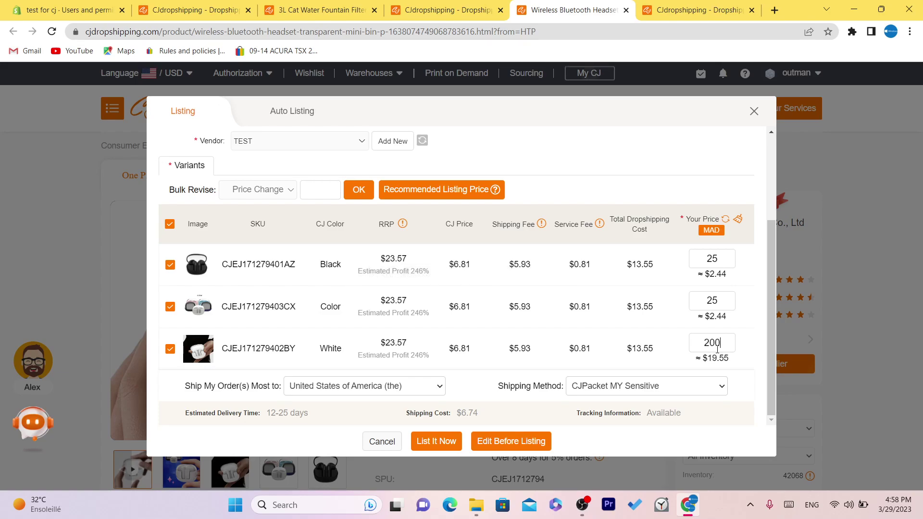
pyautogui.press('BackSpace')
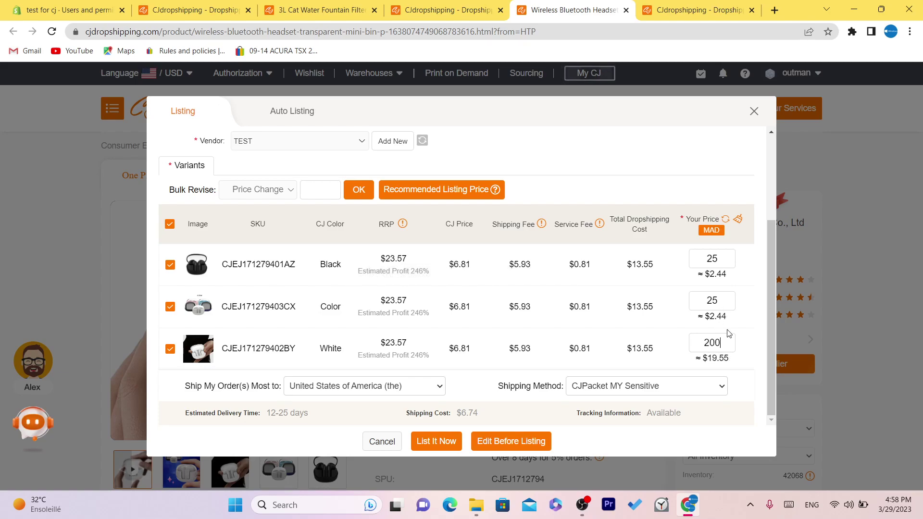
pyautogui.write('200')
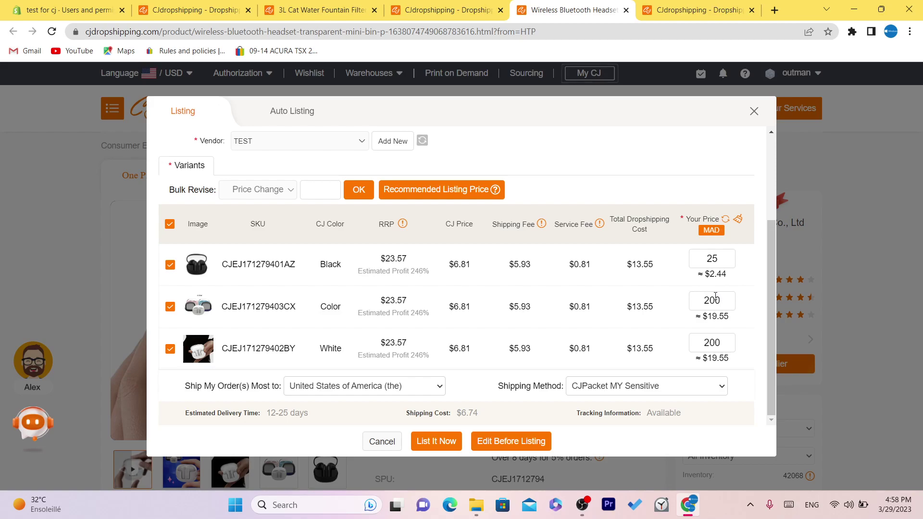
pyautogui.click(709, 263)
pyautogui.write('200')
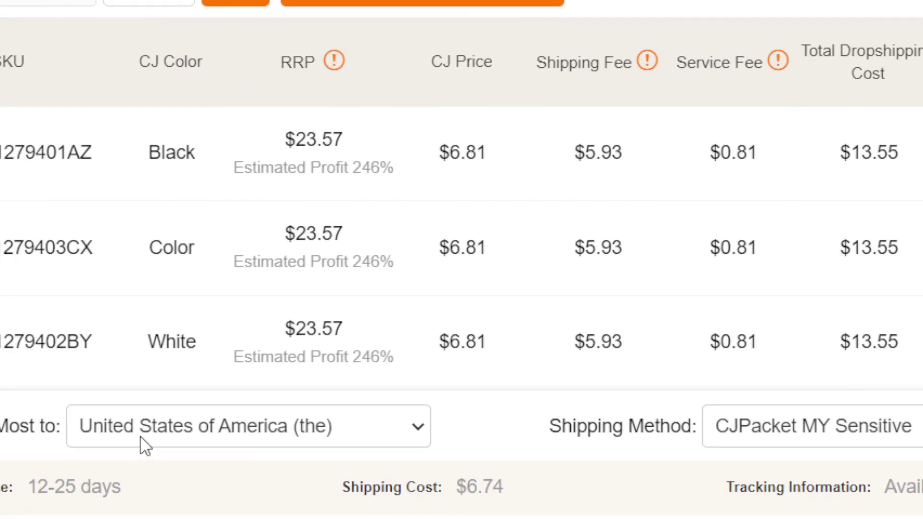
# Look through the destination countries and shipping methods offered for the headset listing.
pyautogui.click(206, 418)
pyautogui.click(206, 418)
pyautogui.moveTo(77, 427); pyautogui.dragTo(344, 433)
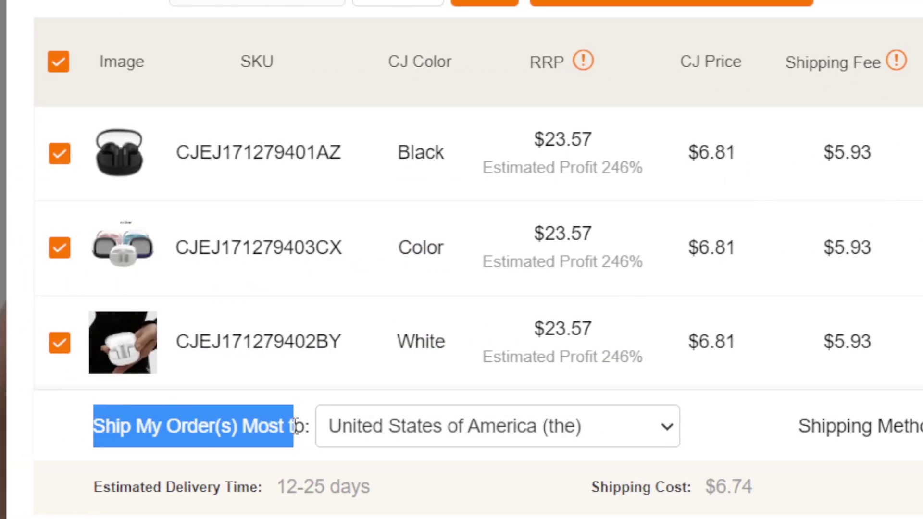
pyautogui.click(437, 431)
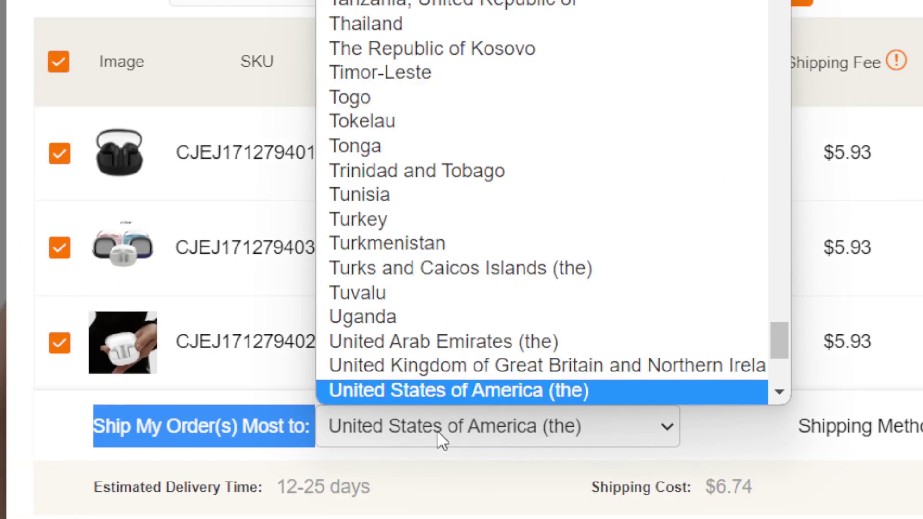
pyautogui.click(898, 455)
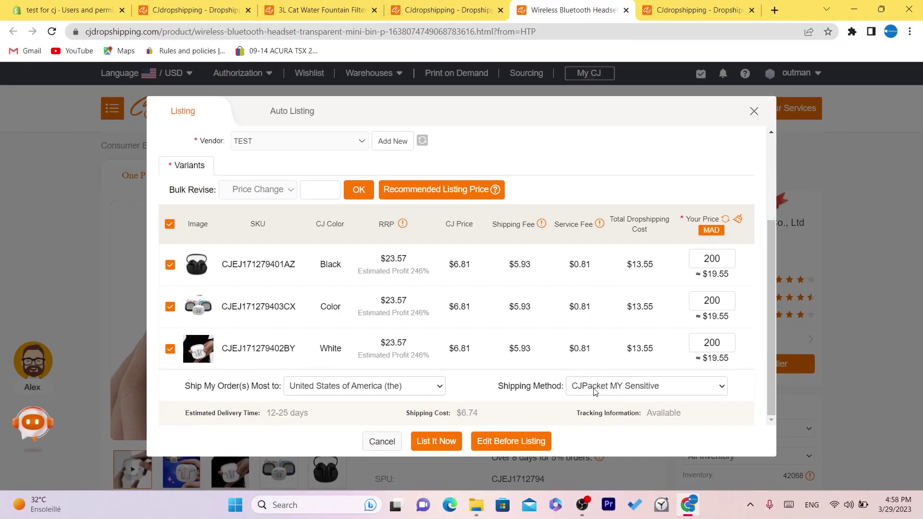
pyautogui.click(601, 393)
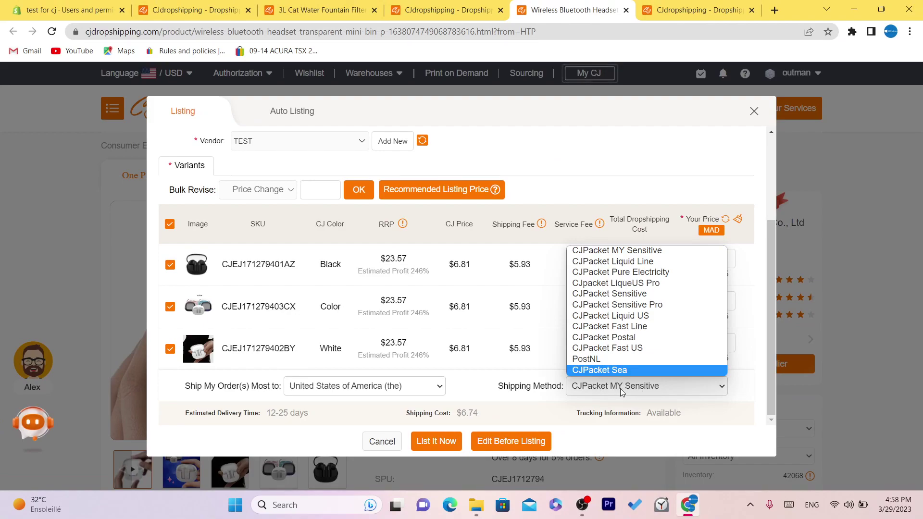
pyautogui.click(622, 392)
pyautogui.click(638, 394)
pyautogui.click(639, 394)
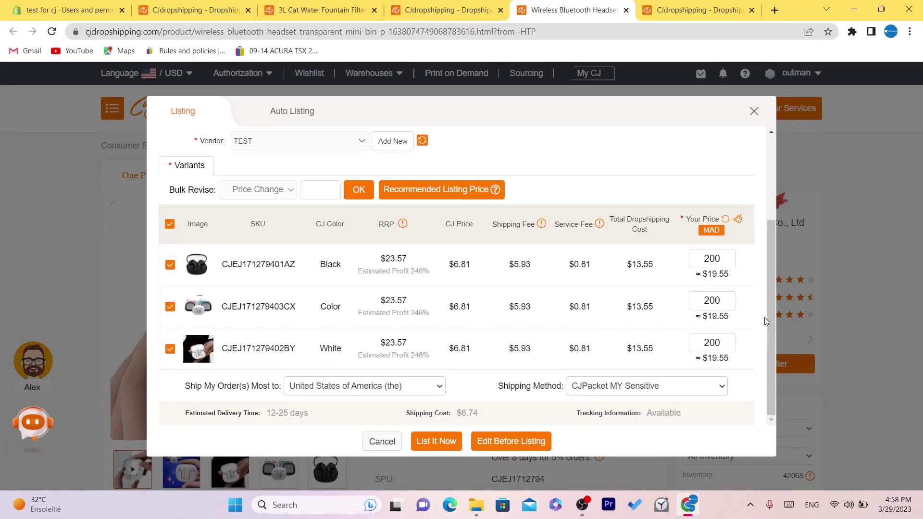
# List the headset in the store immediately without further editing and read the listing notice.
pyautogui.moveTo(773, 307); pyautogui.dragTo(479, 409)
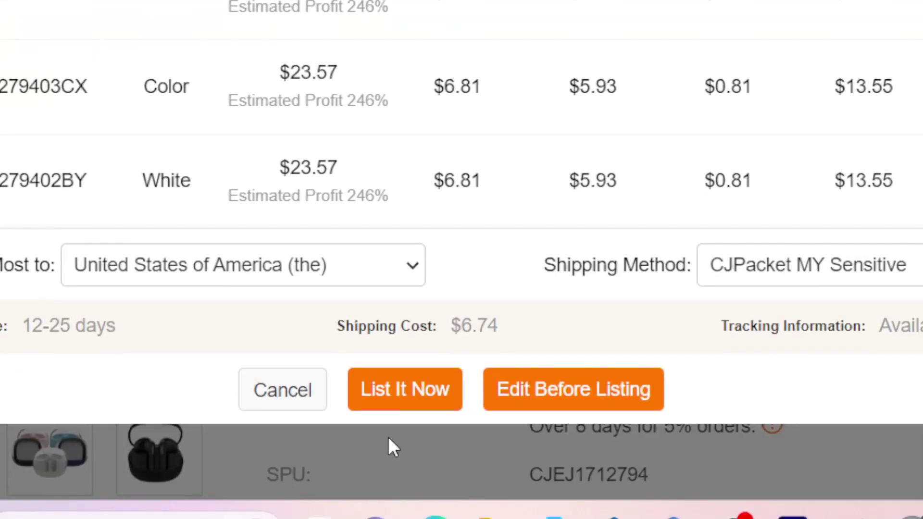
pyautogui.click(384, 402)
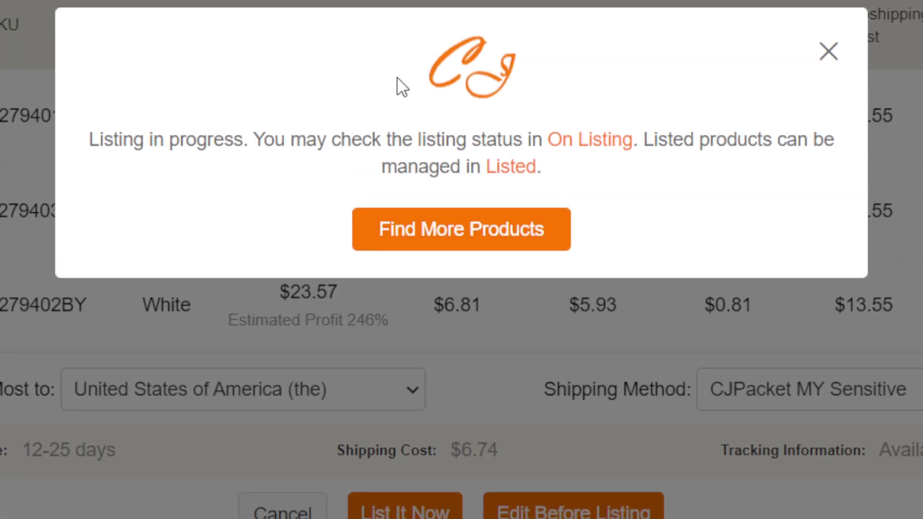
pyautogui.moveTo(99, 140); pyautogui.dragTo(702, 158)
pyautogui.click(226, 139)
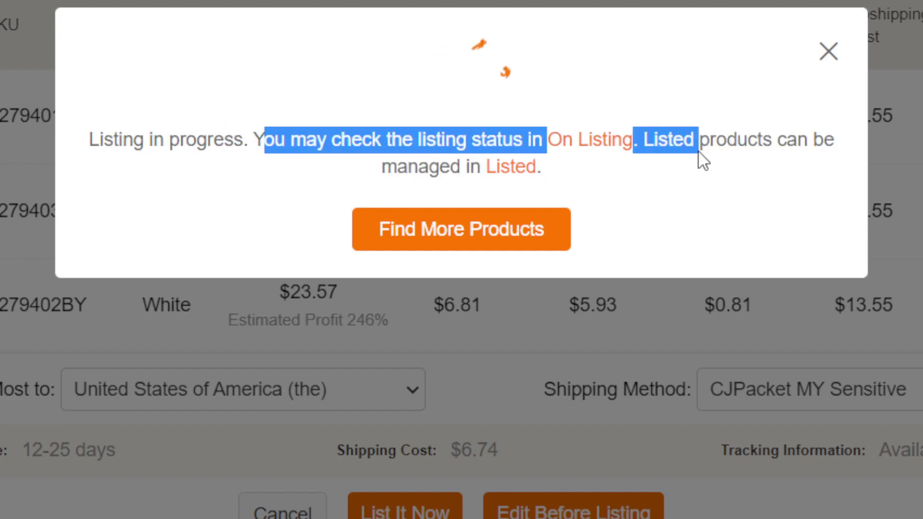
# Check the headset's listing result, switch to the Shopify admin and open the Wireless Bluetooth Headset from the product list.
pyautogui.click(703, 161)
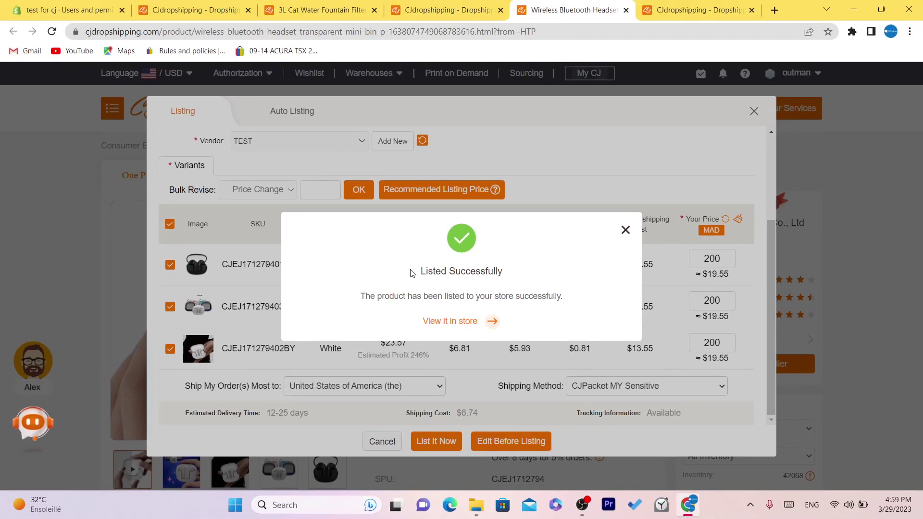
pyautogui.moveTo(563, 87); pyautogui.dragTo(667, 181)
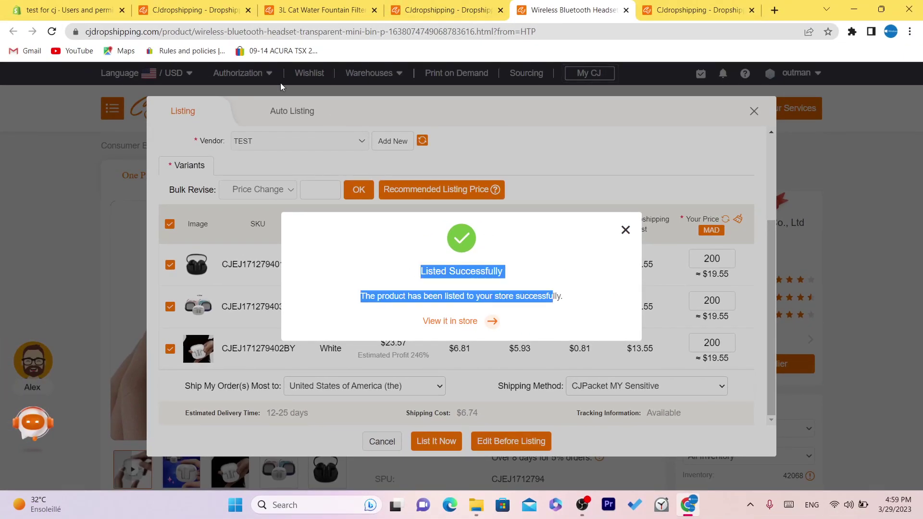
pyautogui.click(116, 5)
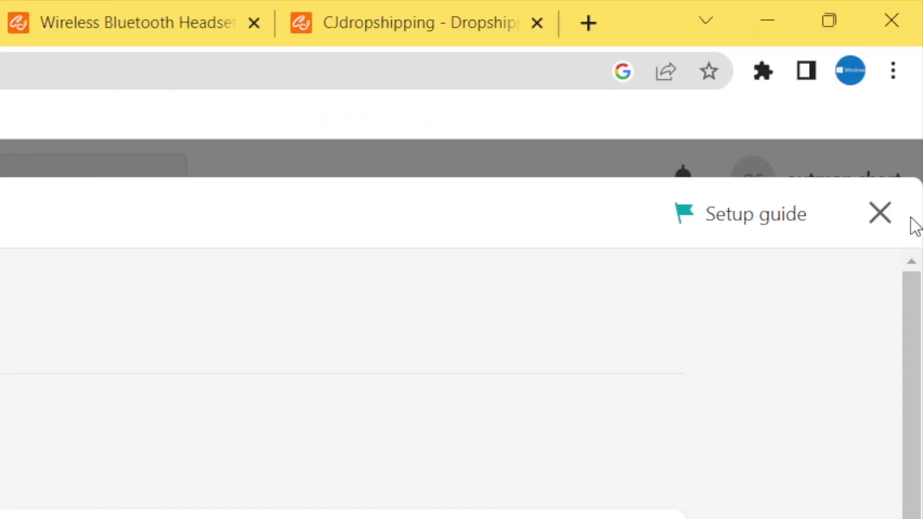
pyautogui.click(880, 213)
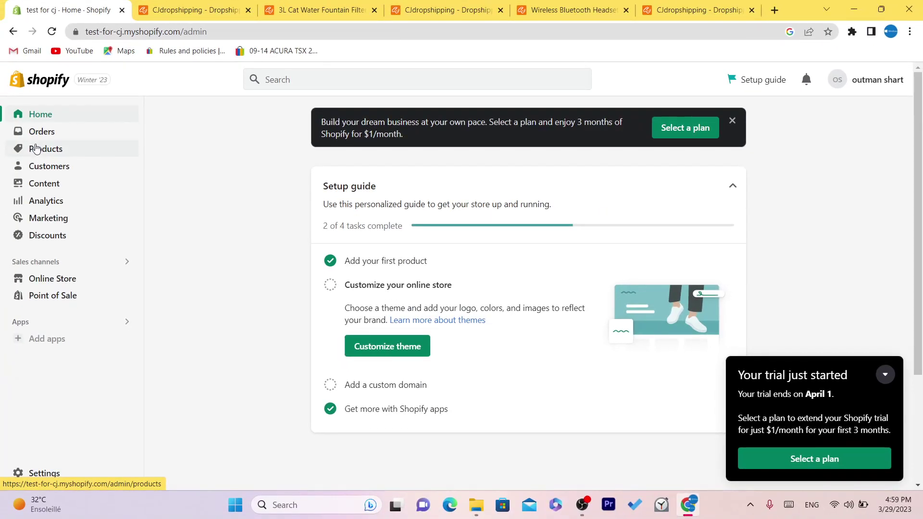
pyautogui.click(36, 148)
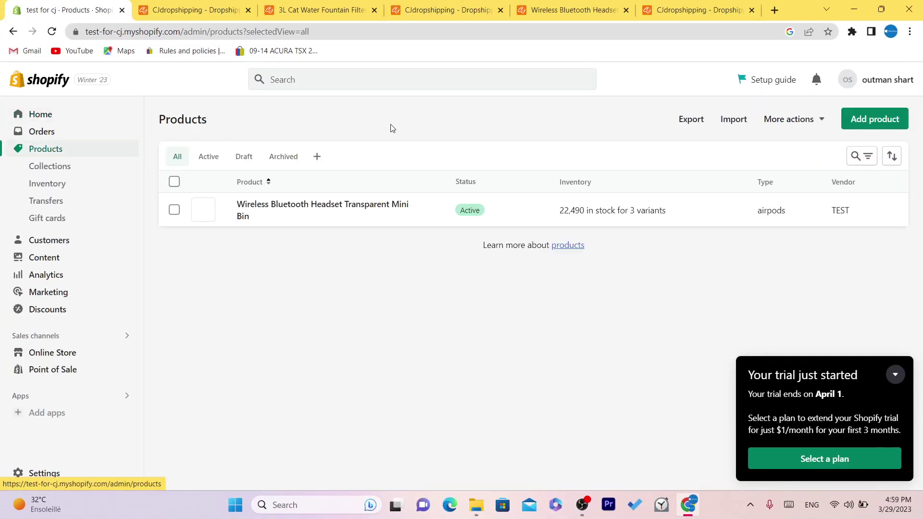
pyautogui.click(277, 206)
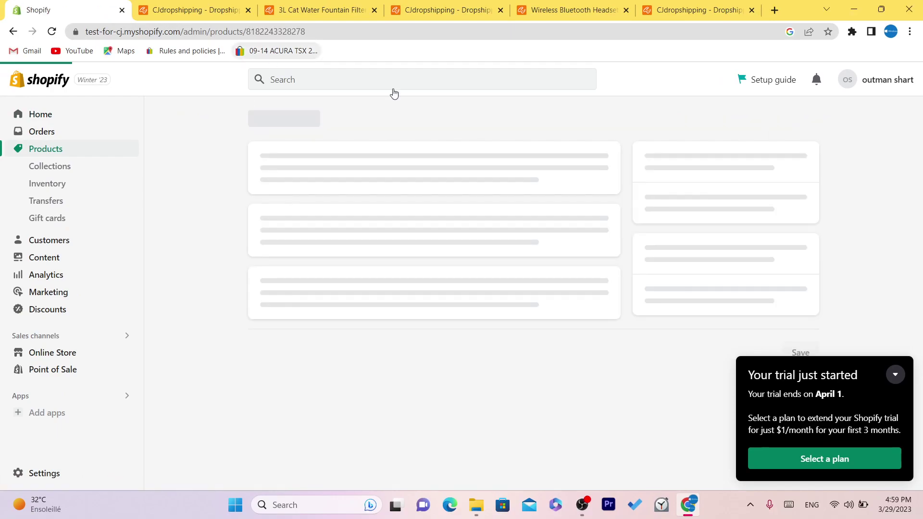
# Look over the imported headset's title, description, media and organization details on its Shopify product page.
pyautogui.click(481, 183)
pyautogui.doubleClick(438, 179)
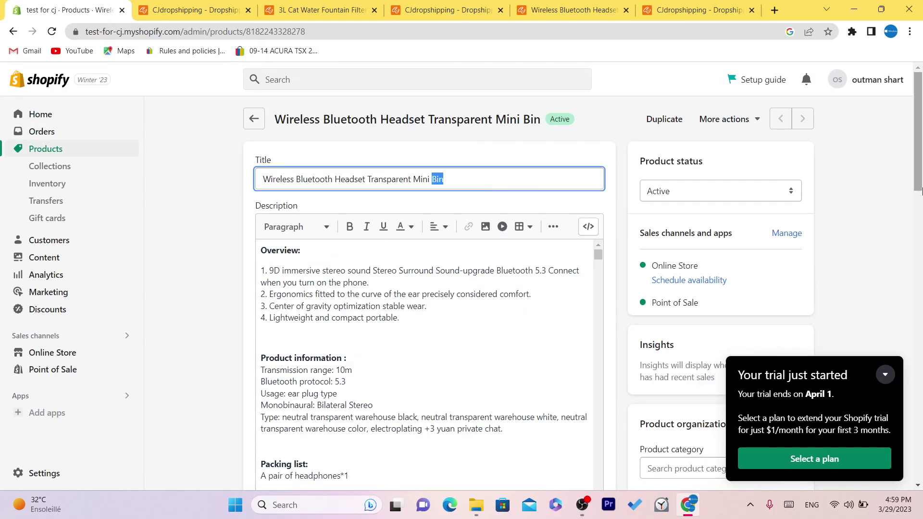
pyautogui.moveTo(918, 154); pyautogui.dragTo(921, 225)
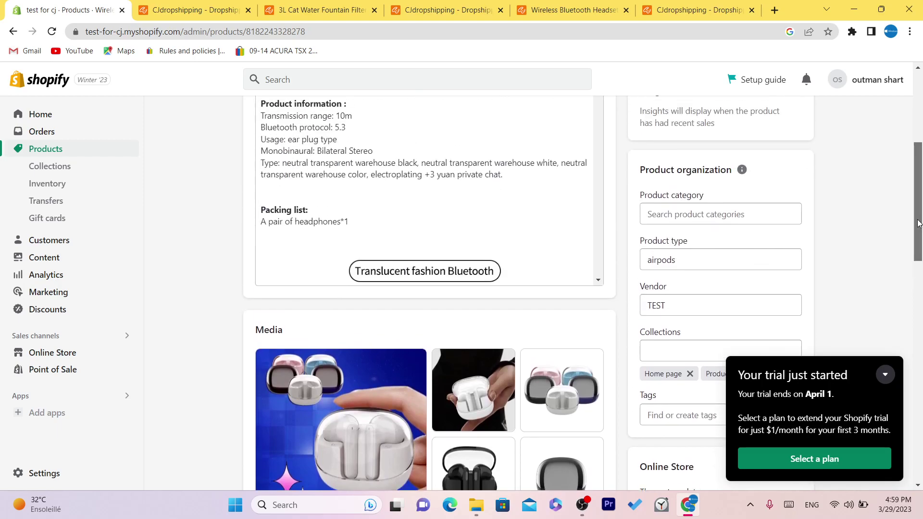
pyautogui.click(407, 196)
pyautogui.moveTo(911, 194); pyautogui.dragTo(911, 143)
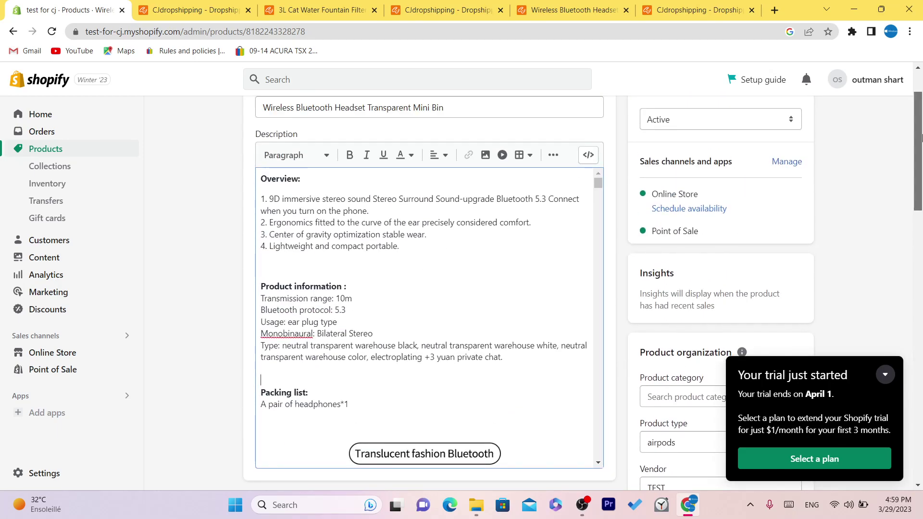
pyautogui.scroll(1, 352, 126)
pyautogui.click(324, 10)
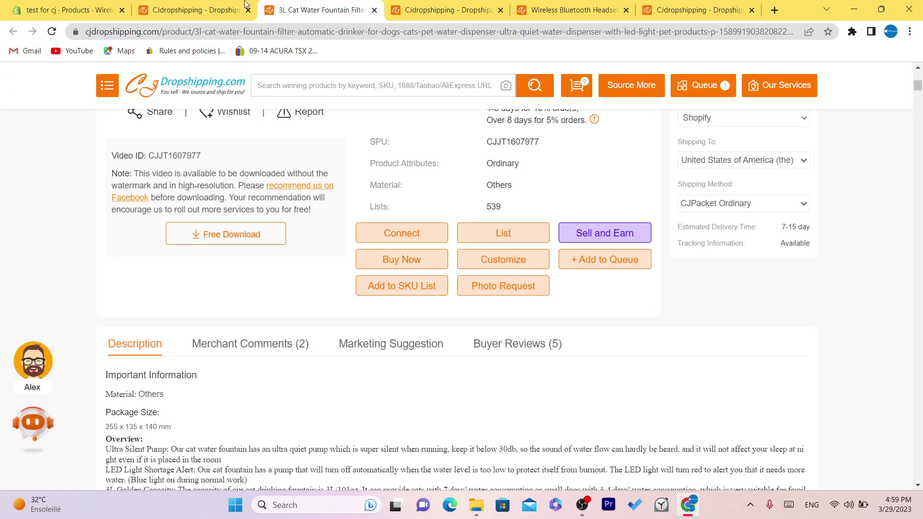
pyautogui.click(68, 9)
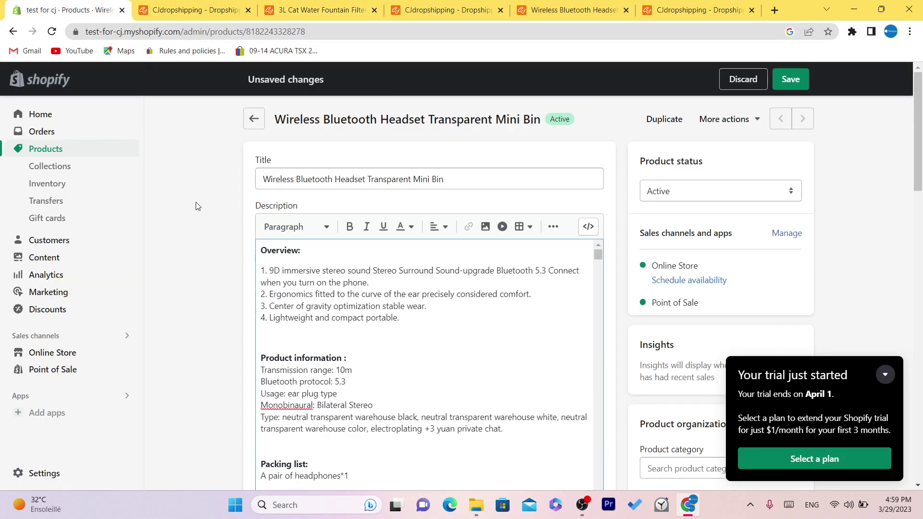
pyautogui.click(323, 10)
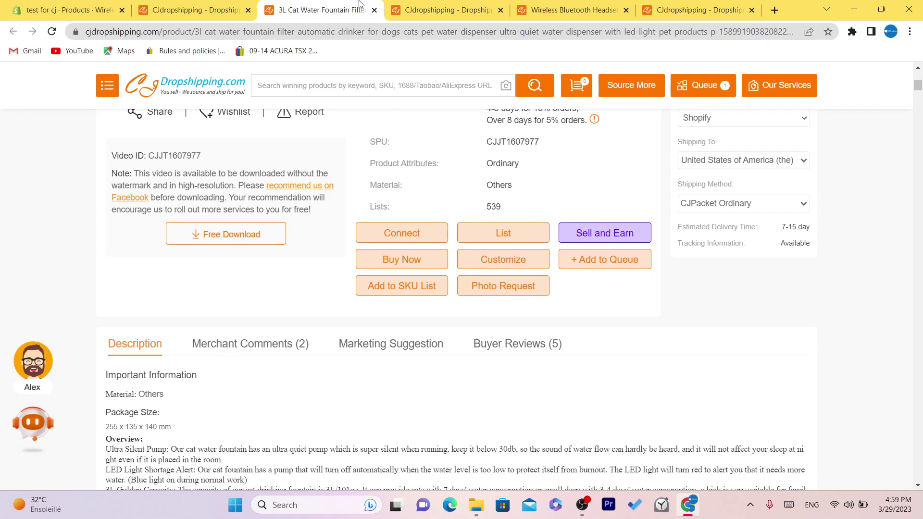
pyautogui.click(67, 9)
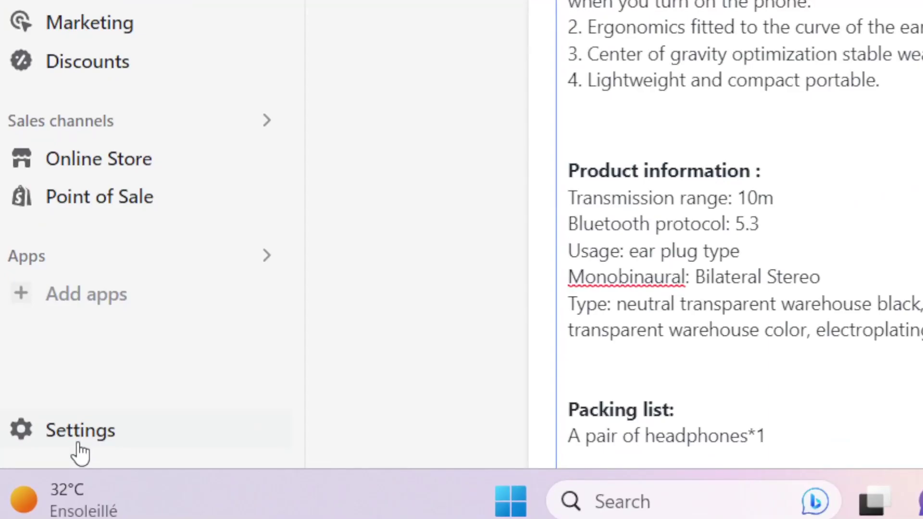
# Leave the product page without saving, review the payment providers and supported methods in the store settings, and return to the store home.
pyautogui.click(51, 466)
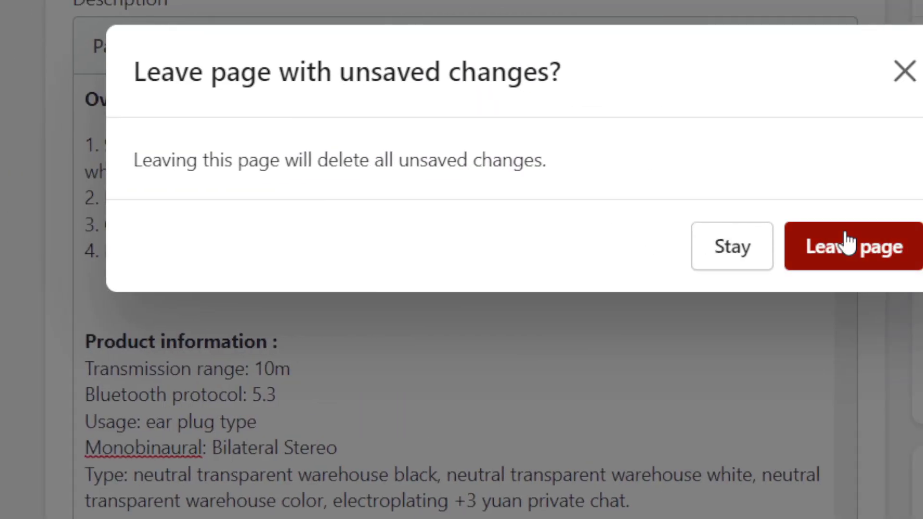
pyautogui.click(914, 245)
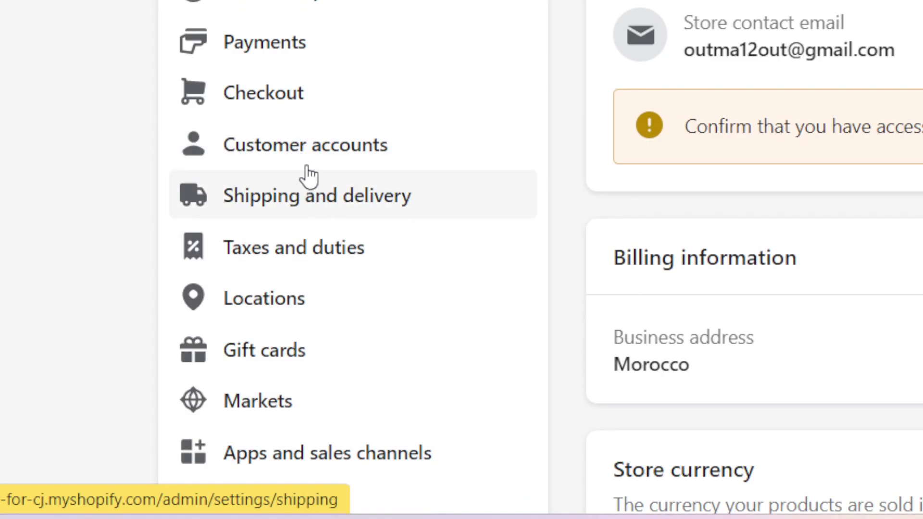
pyautogui.click(286, 52)
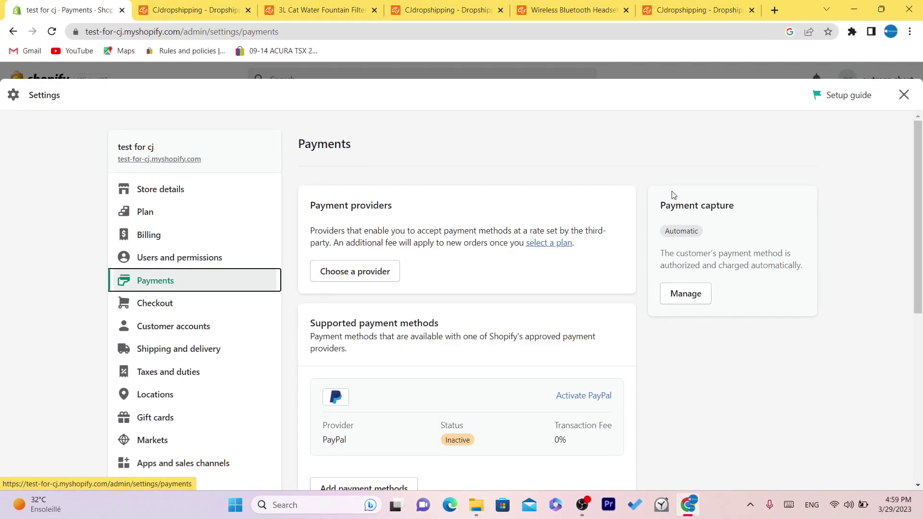
pyautogui.scroll(-2, 577, 231)
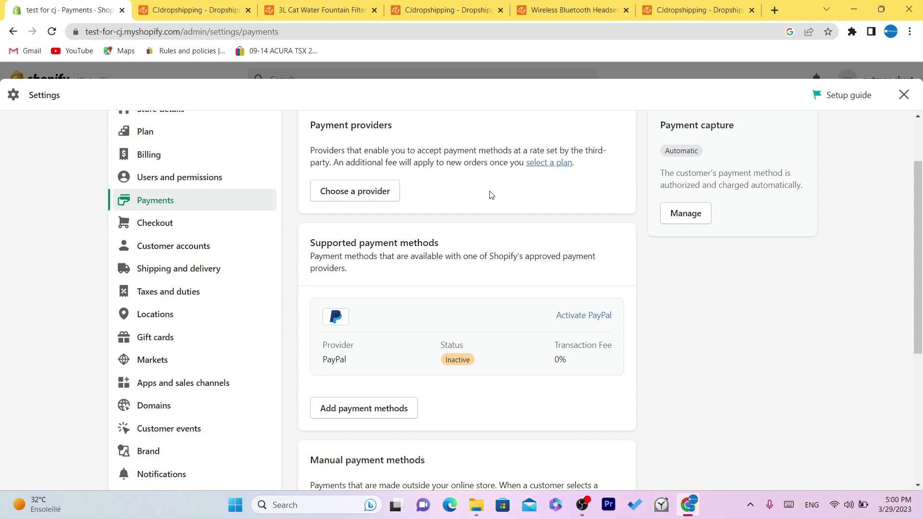
pyautogui.scroll(2, 855, 235)
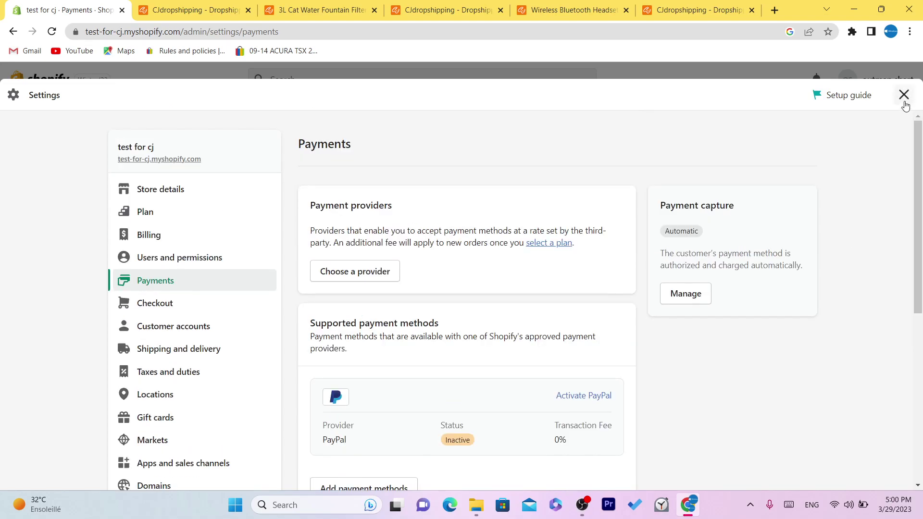
pyautogui.click(904, 95)
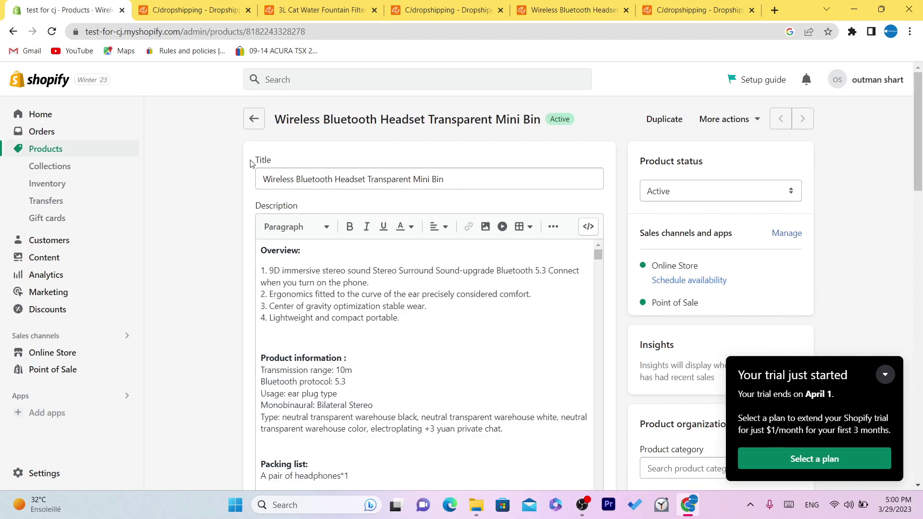
pyautogui.click(57, 120)
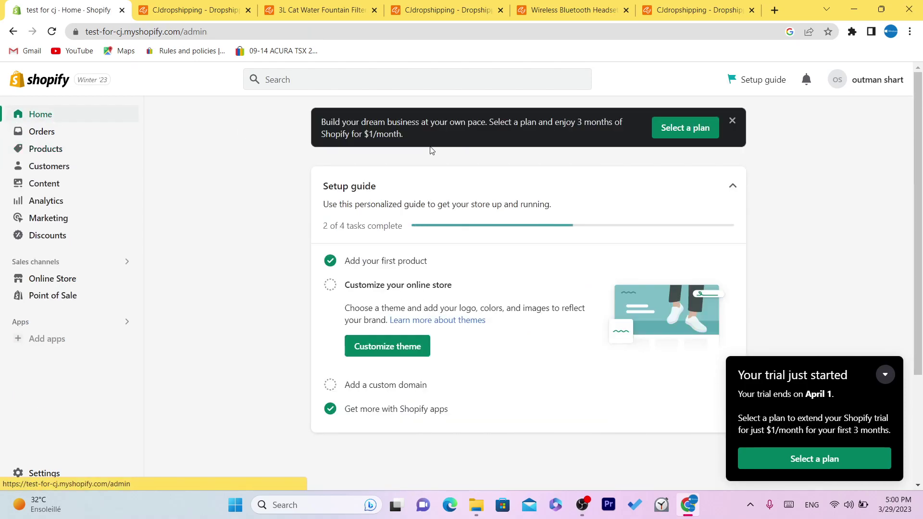
# Search Google for "tiktok" in the CJdropshipping welcome page's browser tab.
pyautogui.click(200, 7)
pyautogui.click(266, 31)
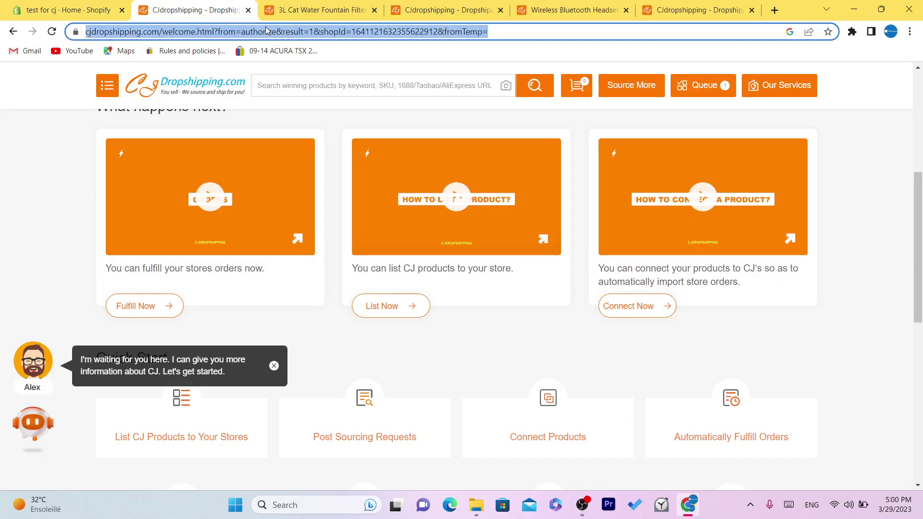
pyautogui.write('tiktok')
pyautogui.press('Return')
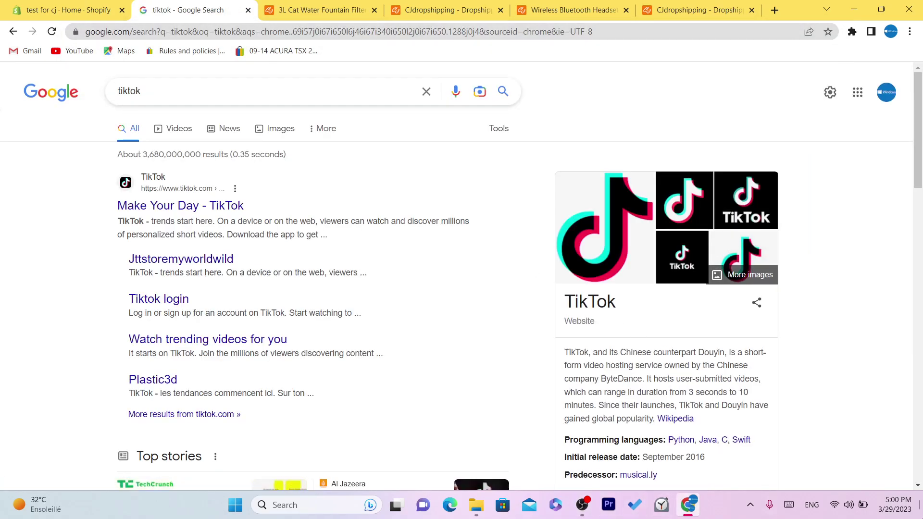
# Open Chrome with the Person 1 profile, load that account's TikTok profile page and maximize the window.
pyautogui.click(688, 505)
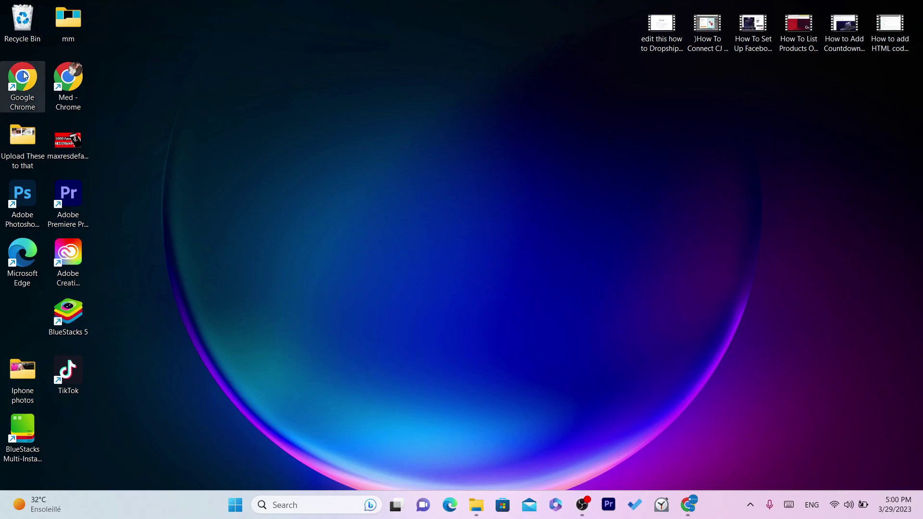
pyautogui.doubleClick(25, 75)
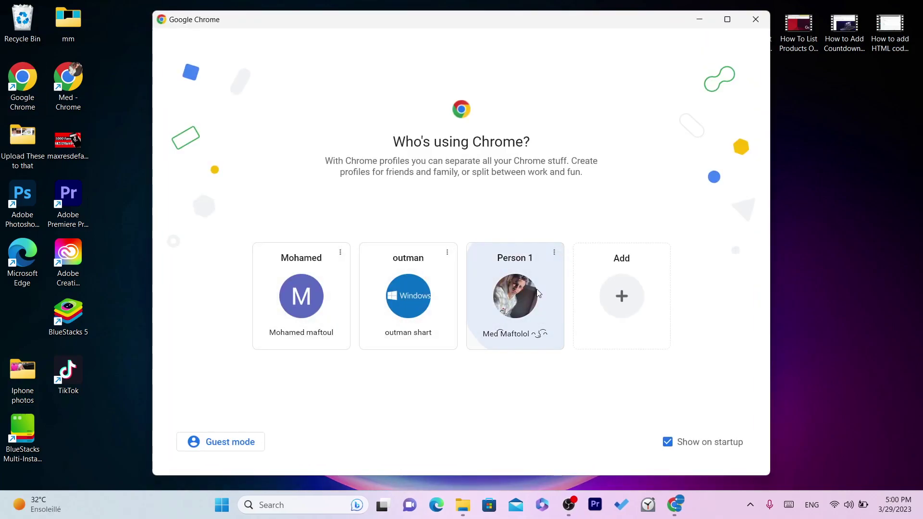
pyautogui.click(553, 277)
pyautogui.write('tiktok.com/@user4vcisbjly8')
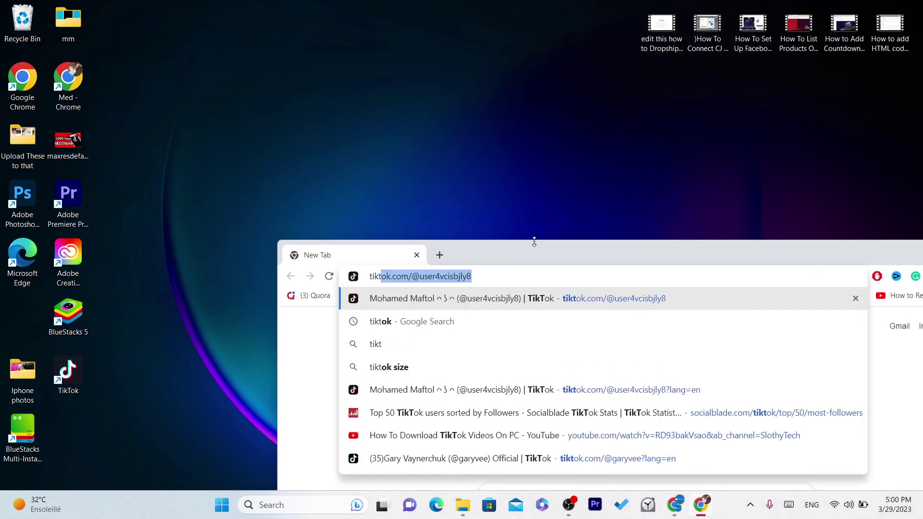
pyautogui.click(545, 299)
pyautogui.doubleClick(534, 260)
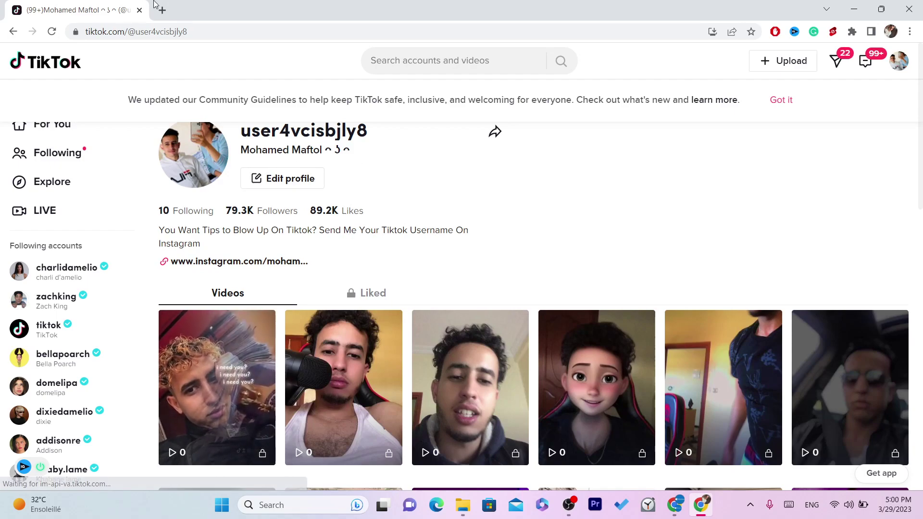
pyautogui.click(160, 9)
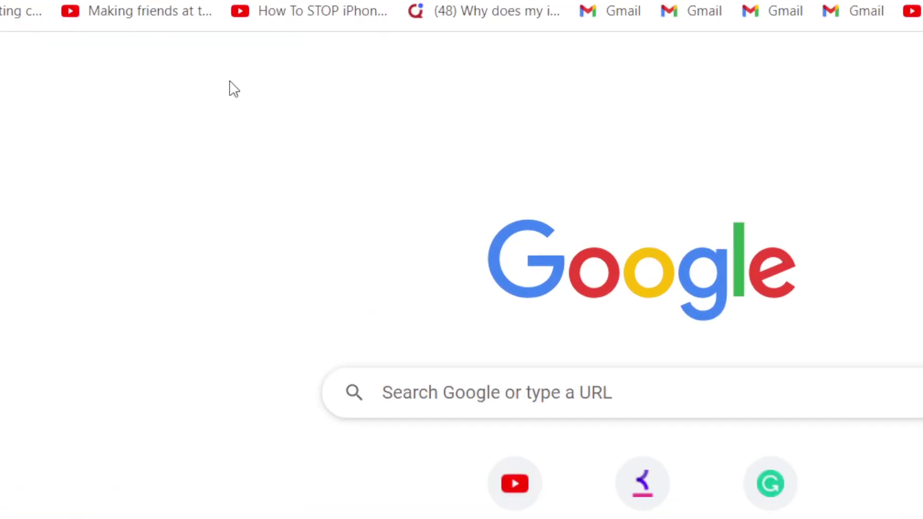
pyautogui.click(186, 19)
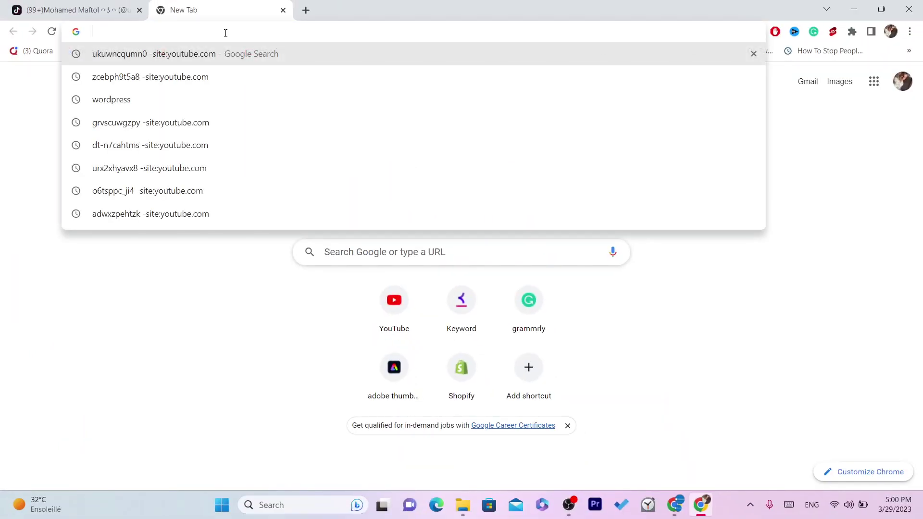
pyautogui.click(97, 9)
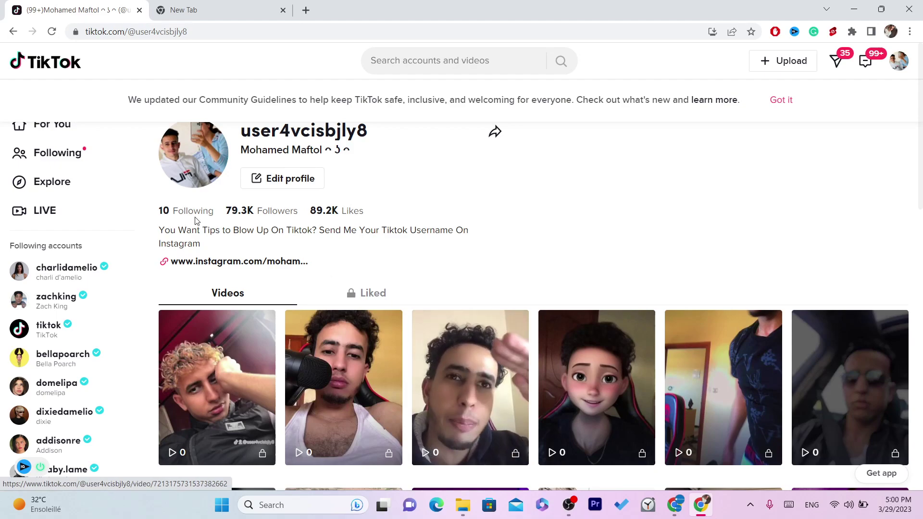
pyautogui.click(229, 5)
pyautogui.click(319, 24)
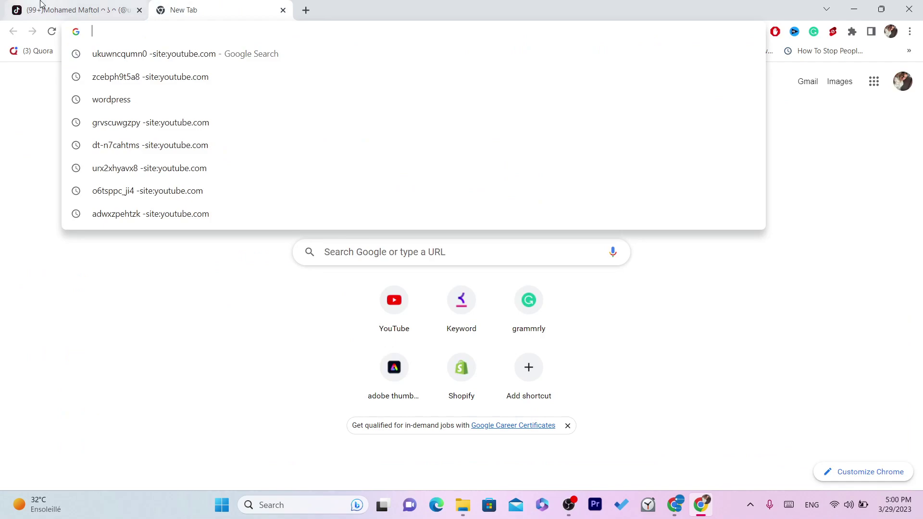
pyautogui.click(230, 395)
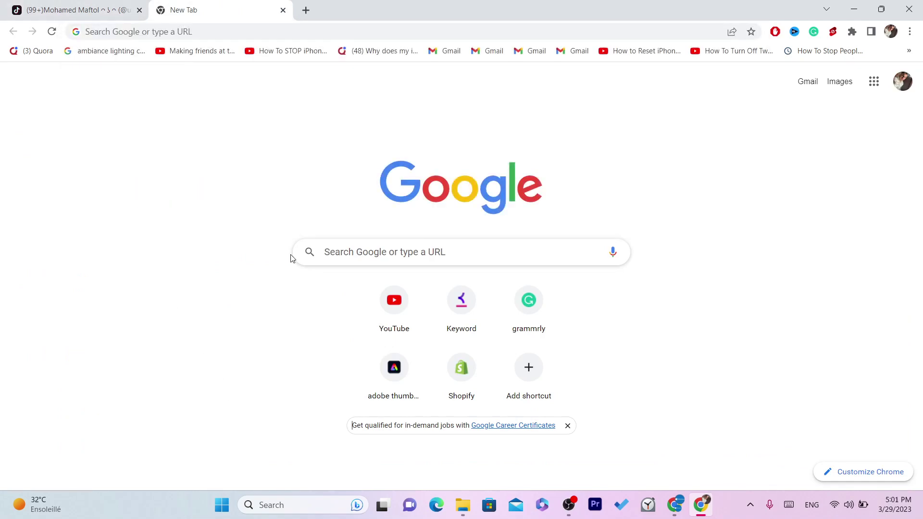